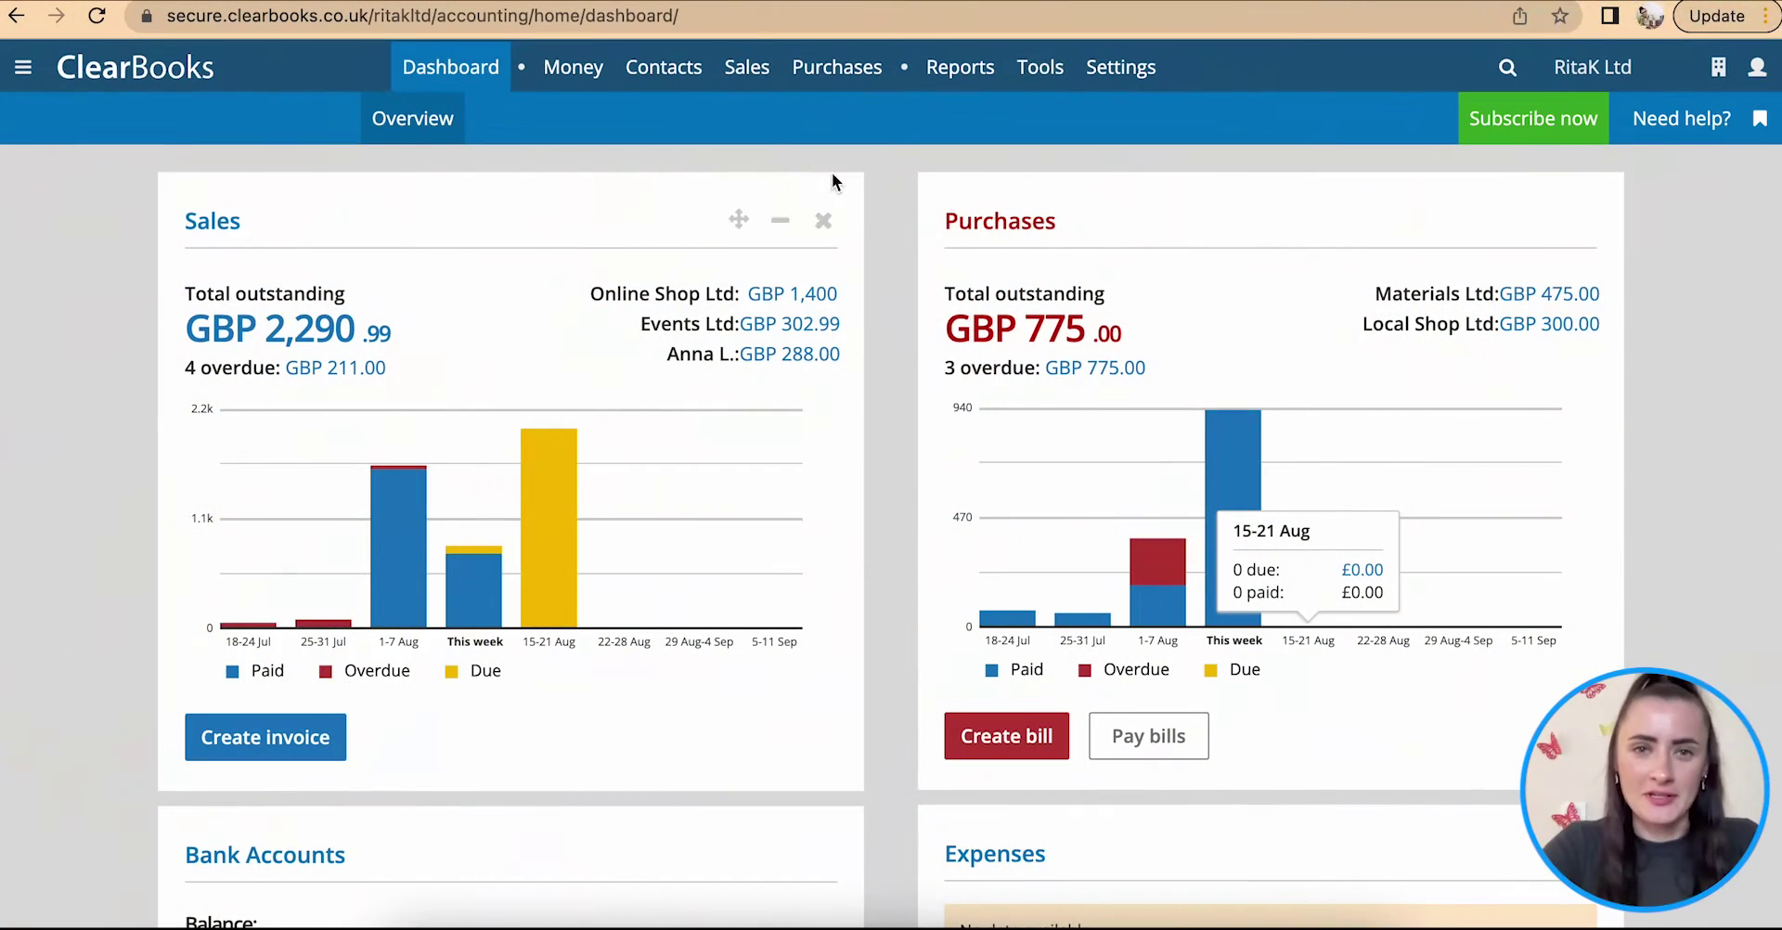
- Create a new sales invoice for the customer Events Ltd, keeping the Dark Turquoise theme
mouse_move(748, 68)
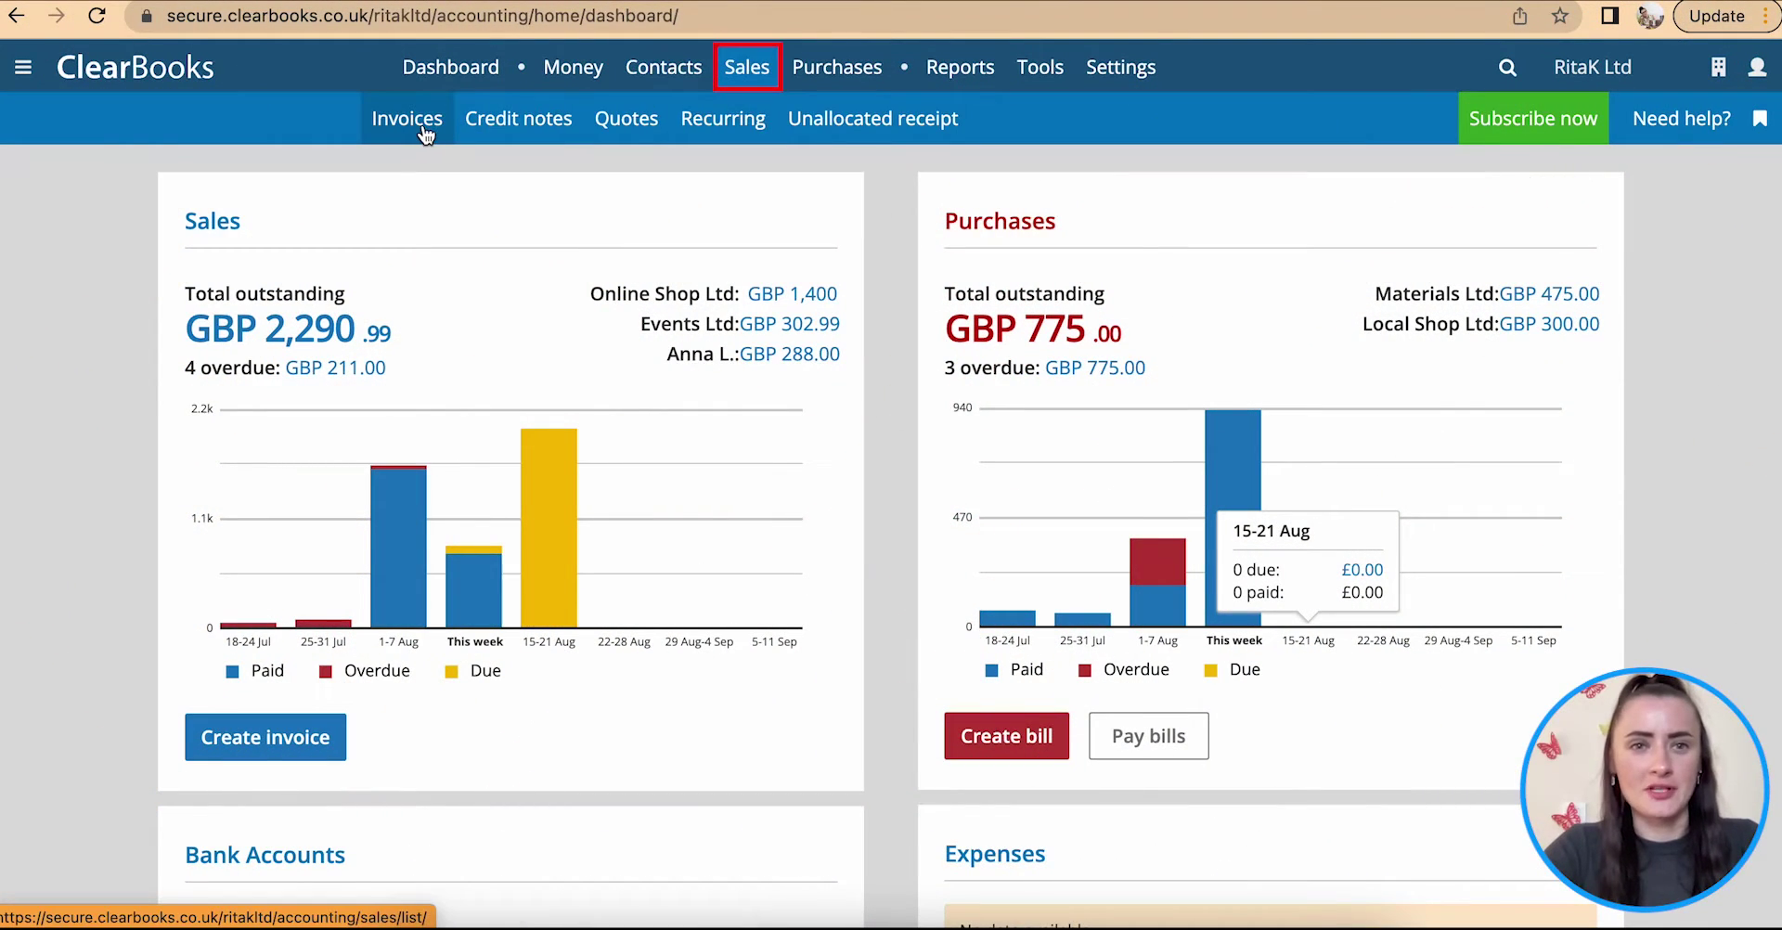
left_click(420, 131)
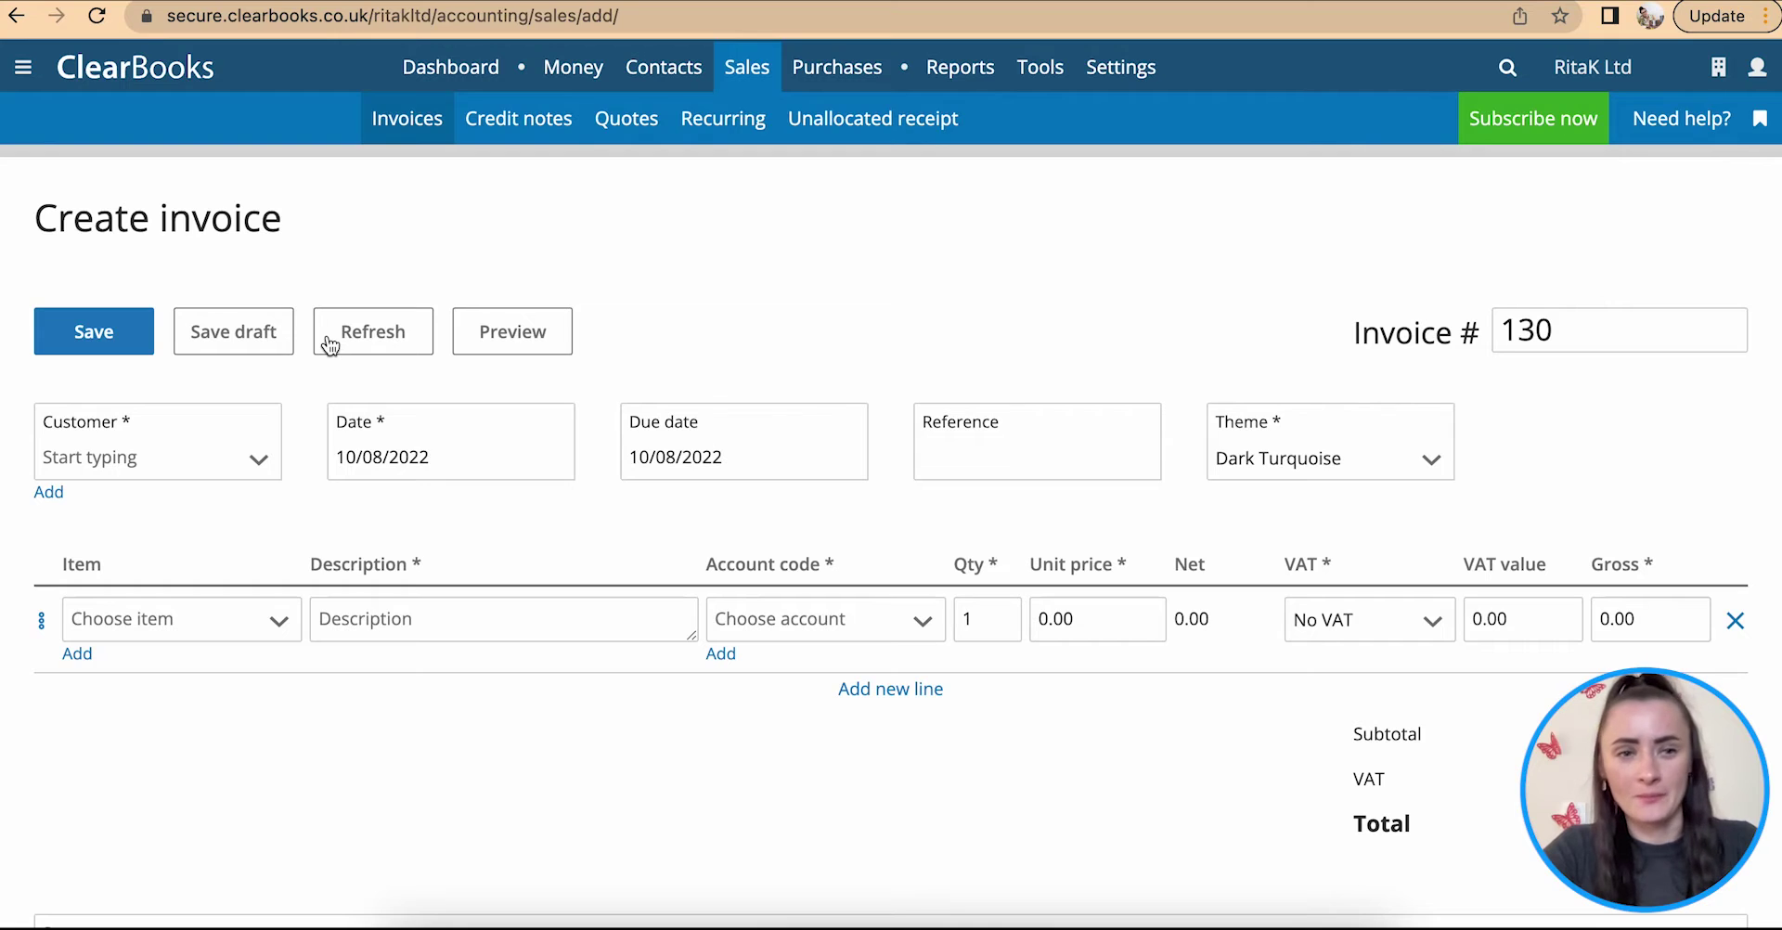
left_click(53, 497)
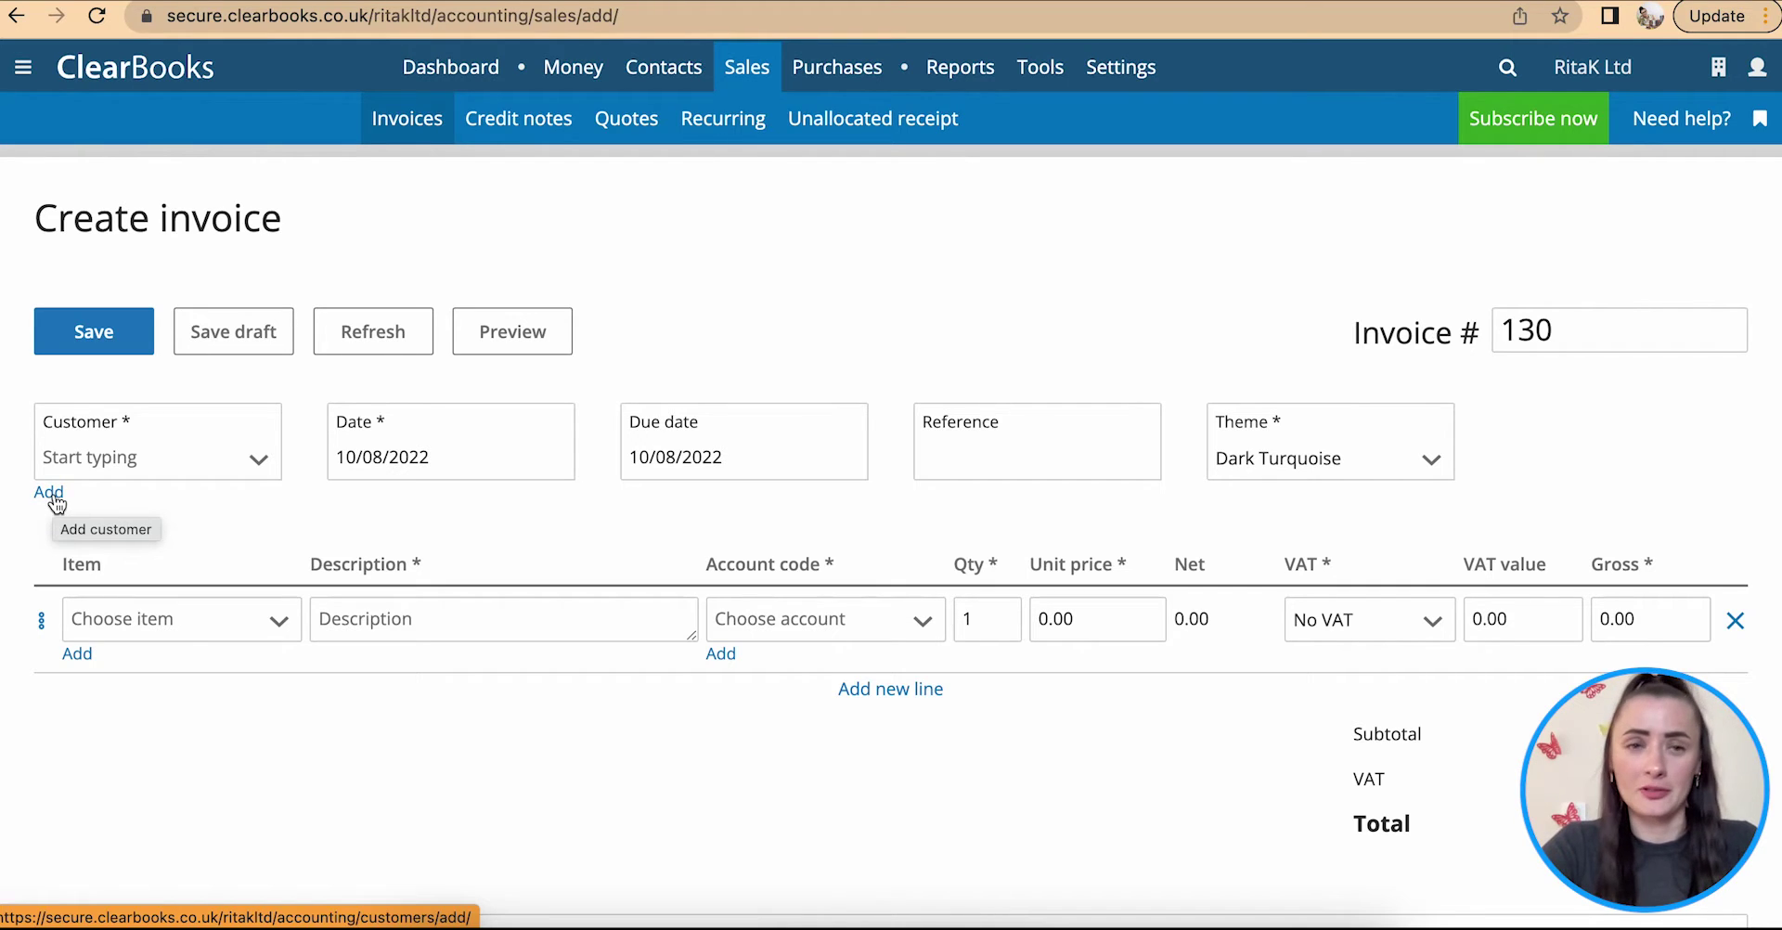
left_click(262, 460)
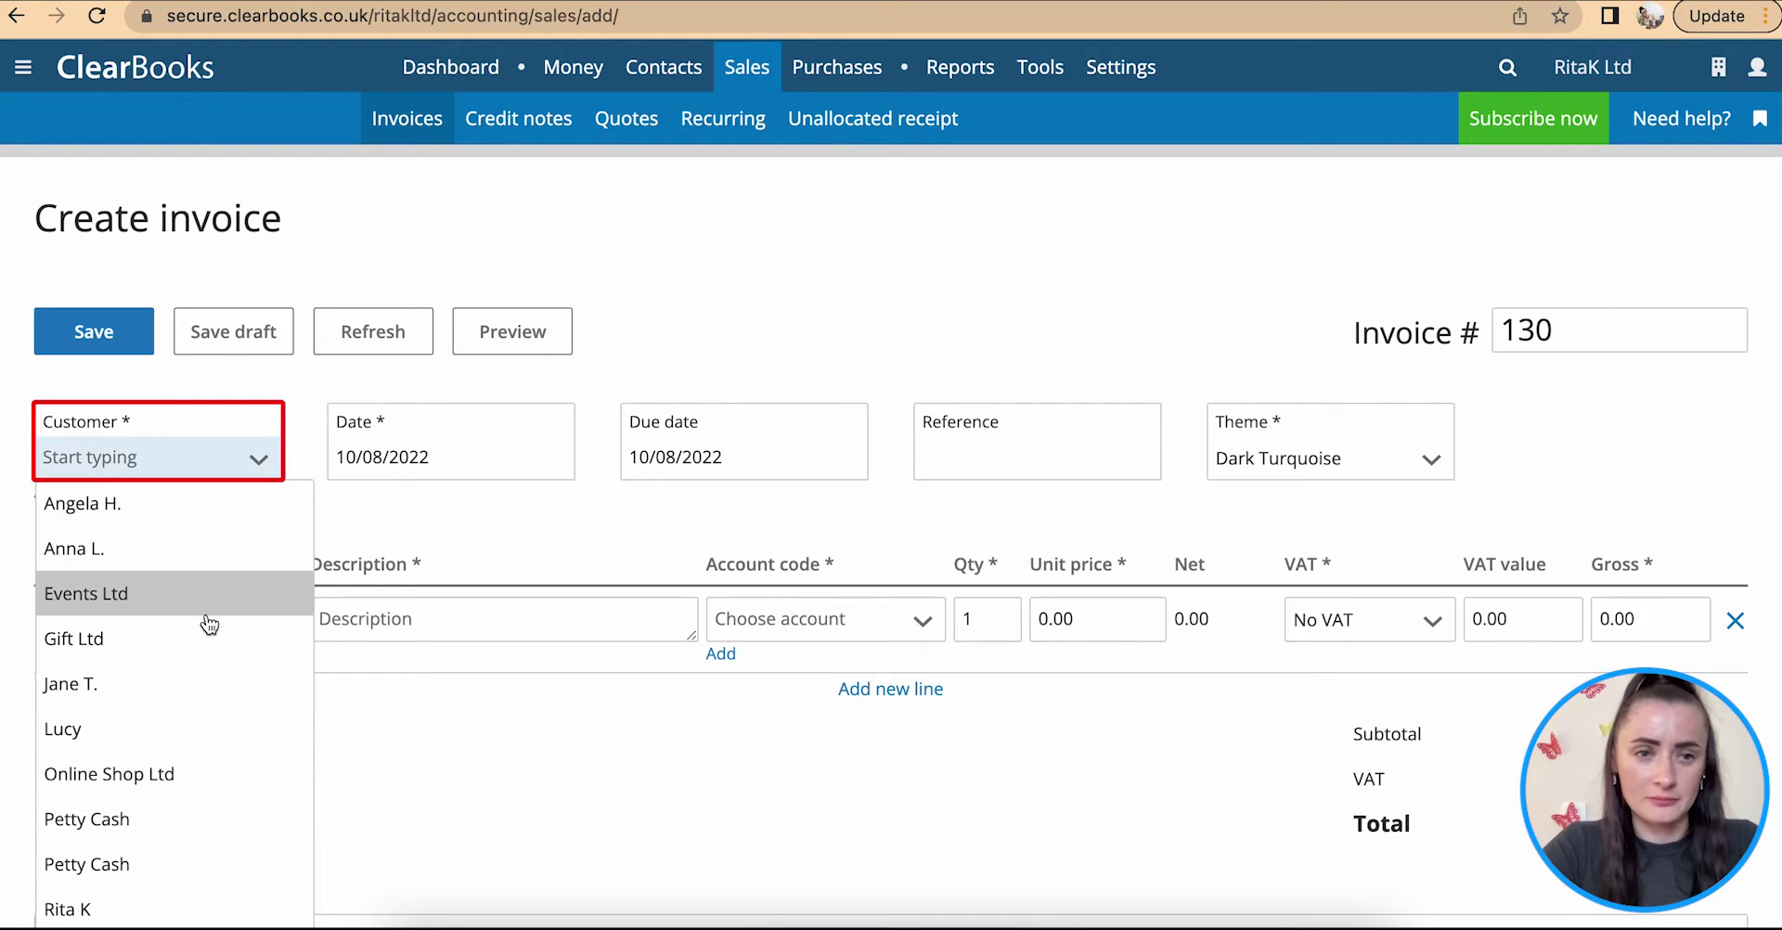
left_click(200, 604)
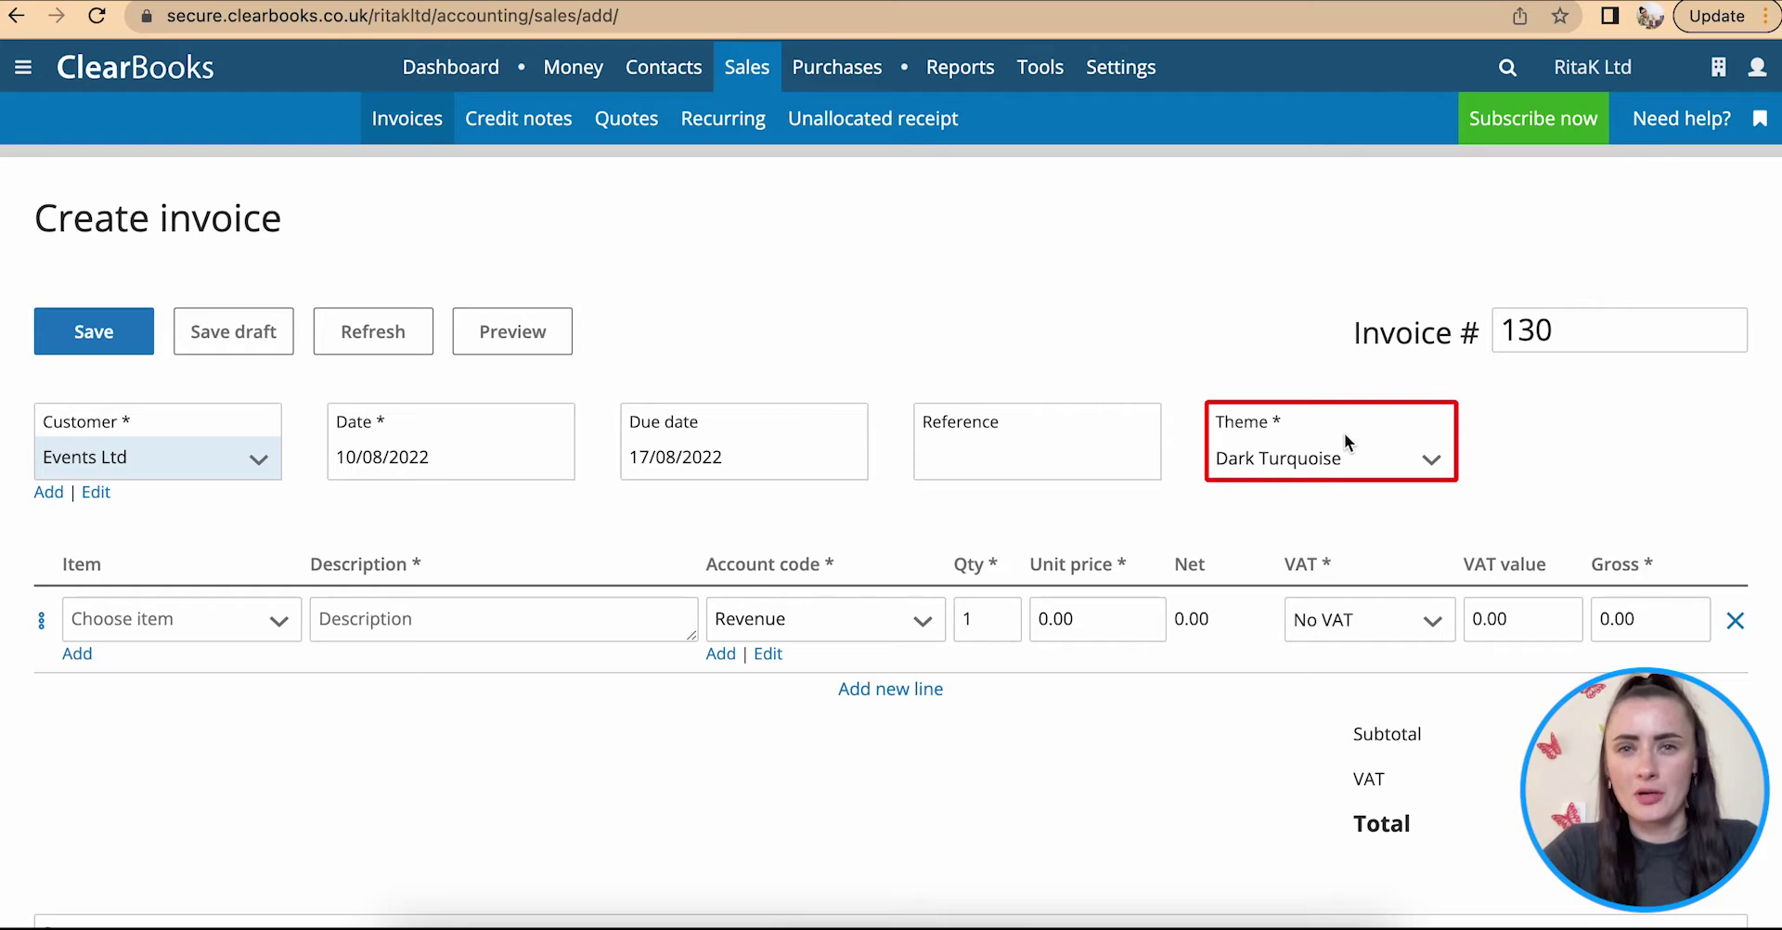
left_click(1316, 464)
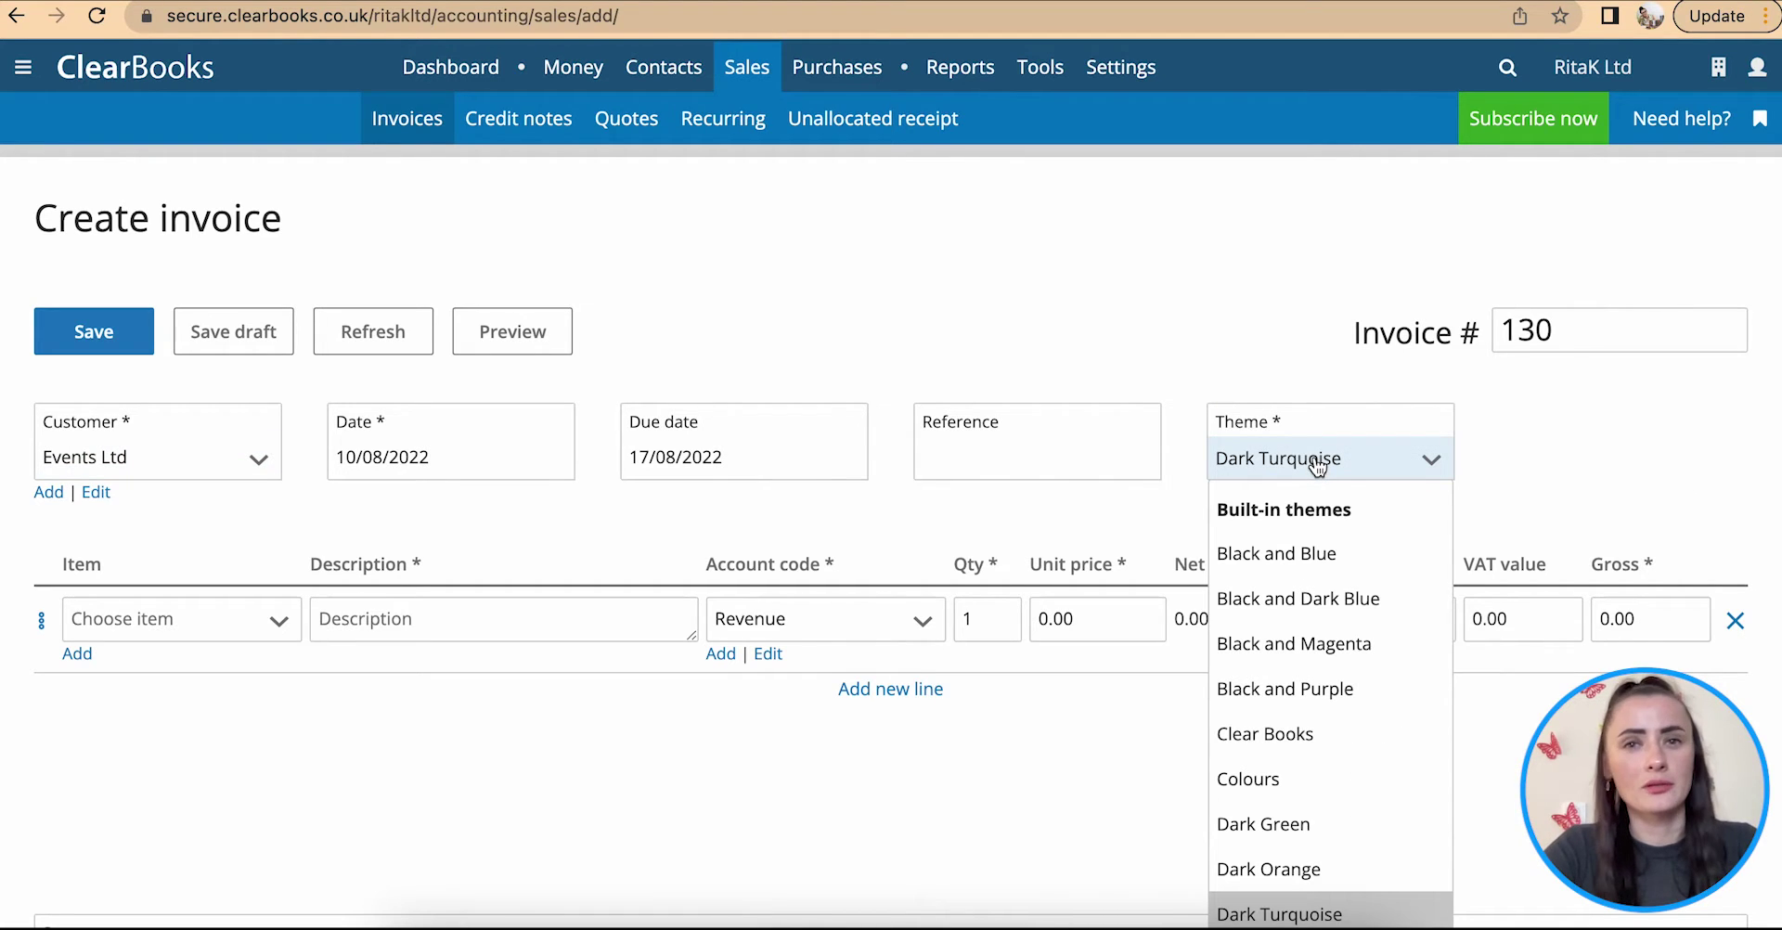
left_click(1318, 467)
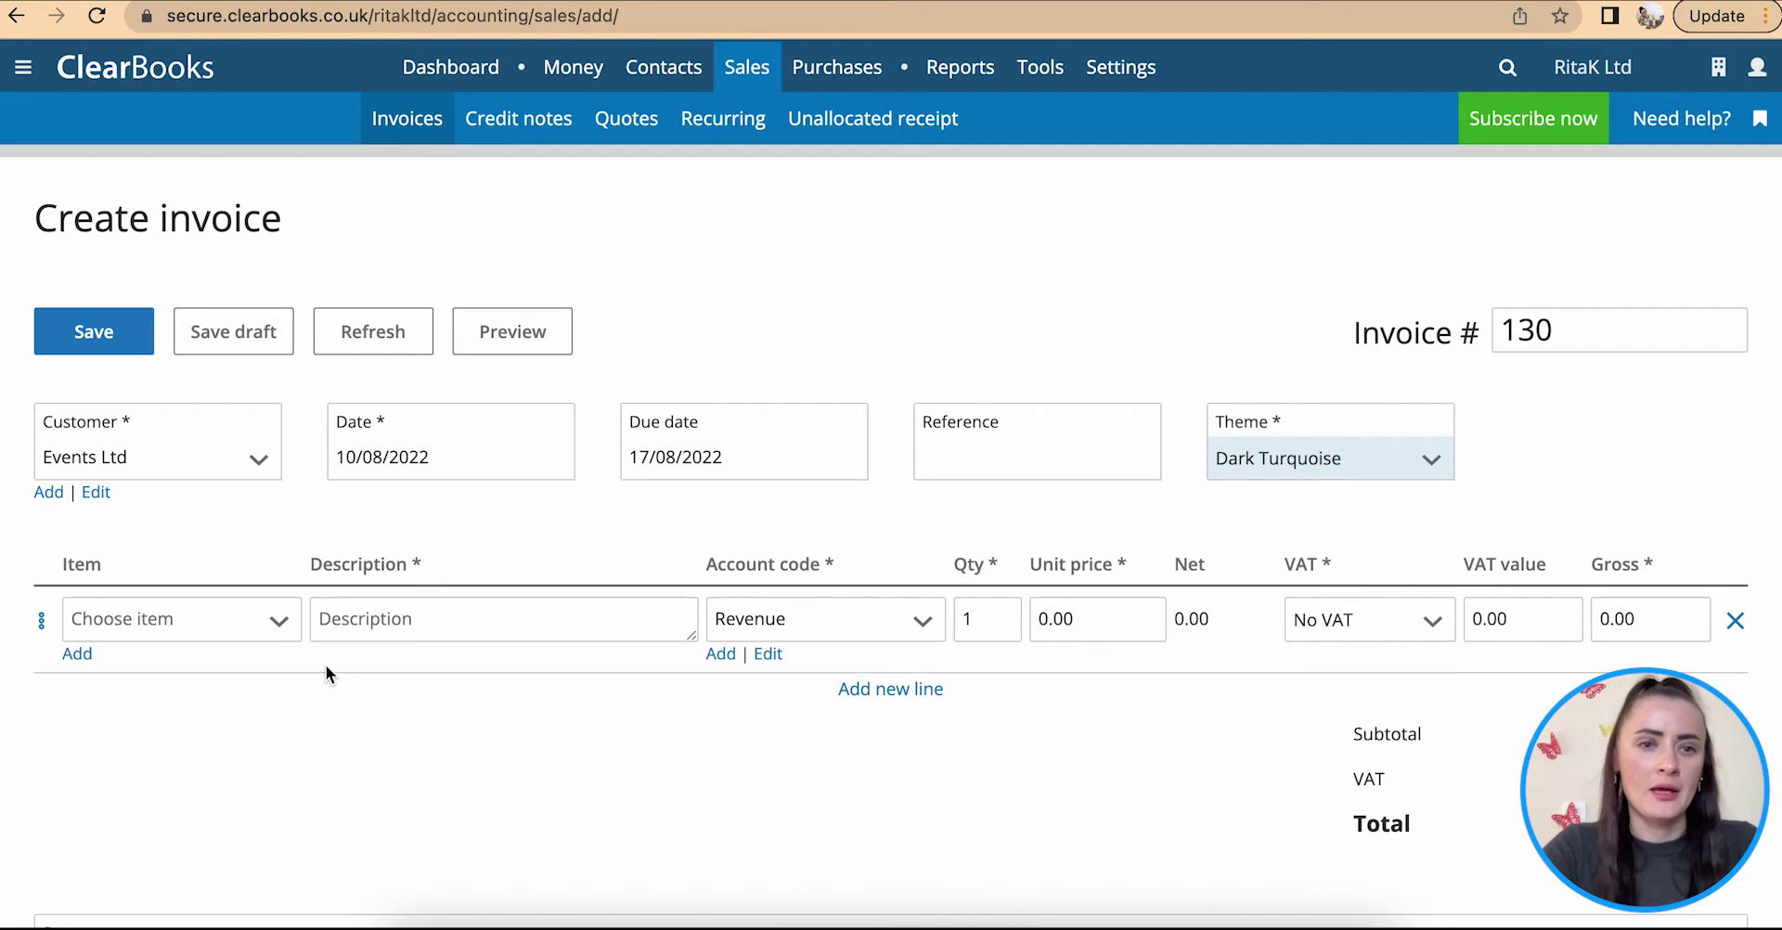
- Choose Necklace - Dark Green pearl as the first line's item and add a second invoice line
left_click(281, 622)
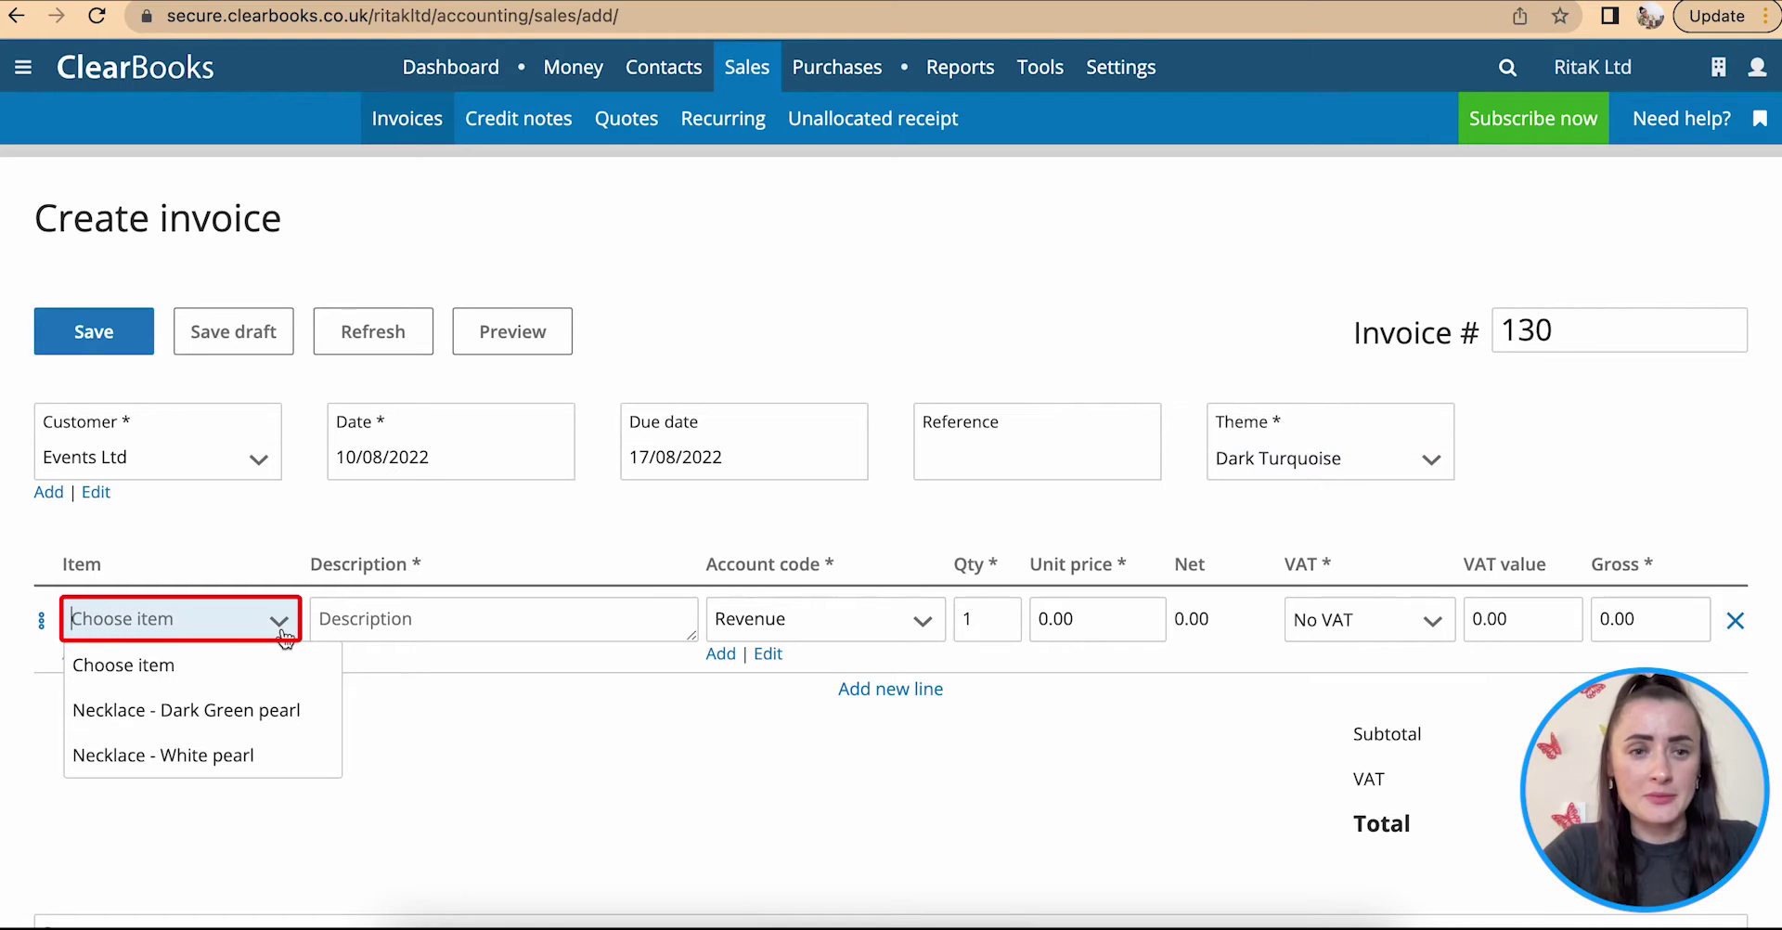
left_click(249, 713)
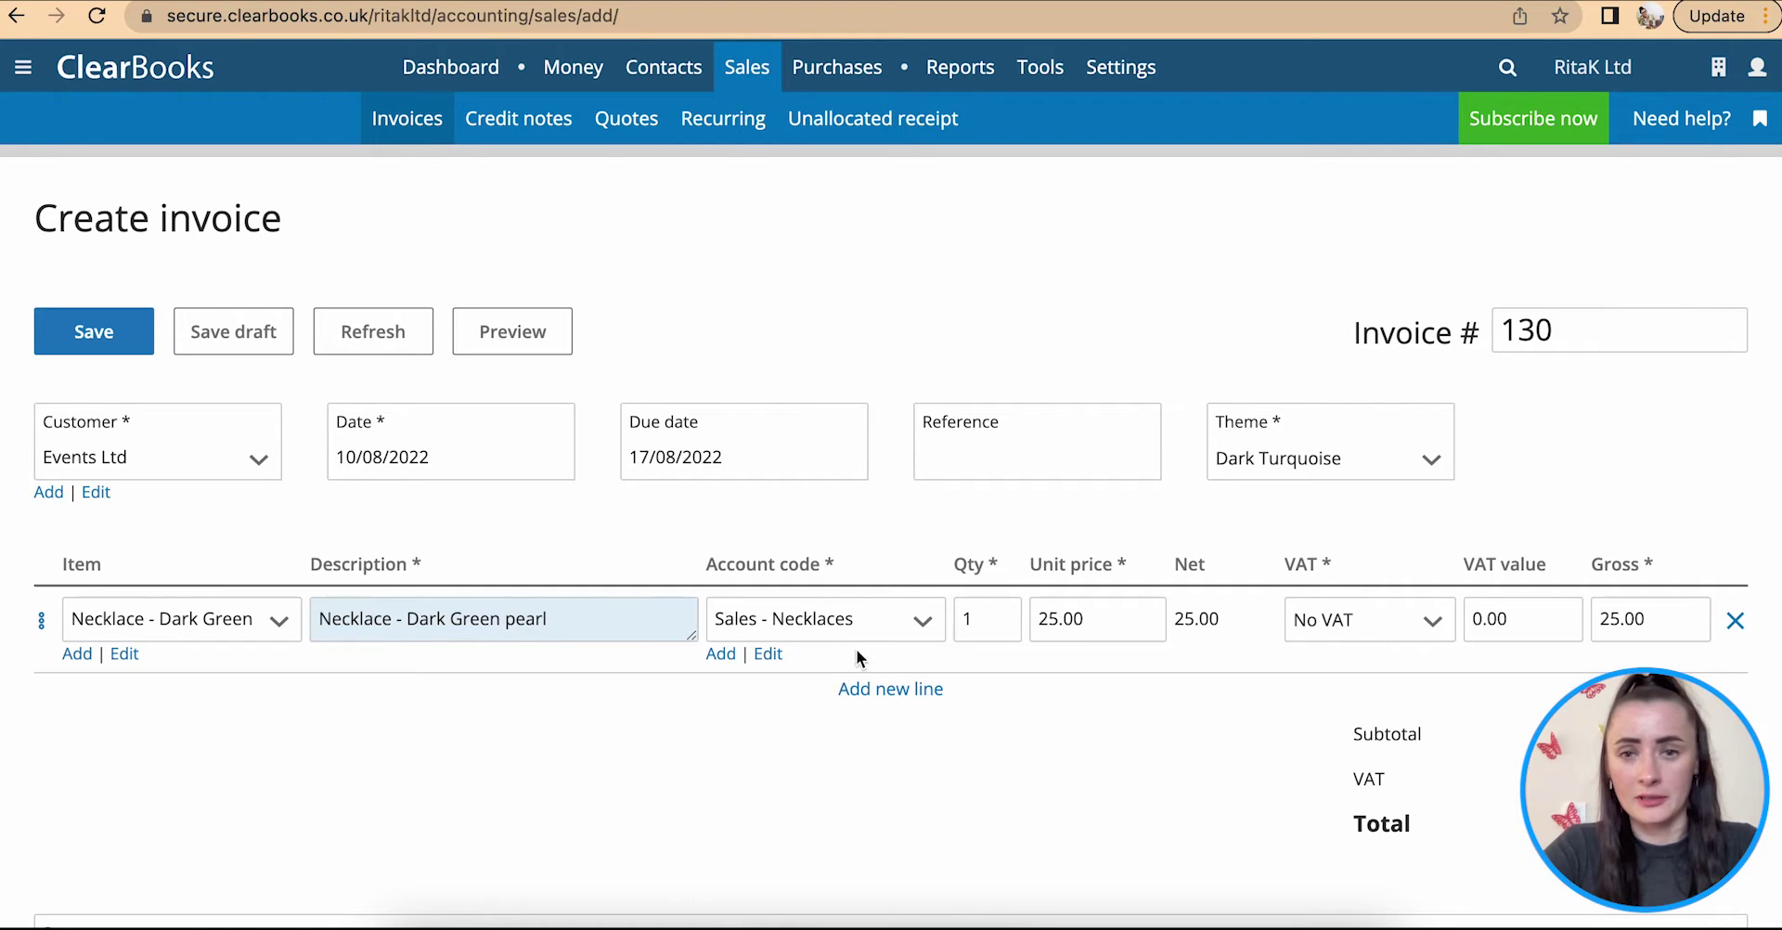
left_click(867, 689)
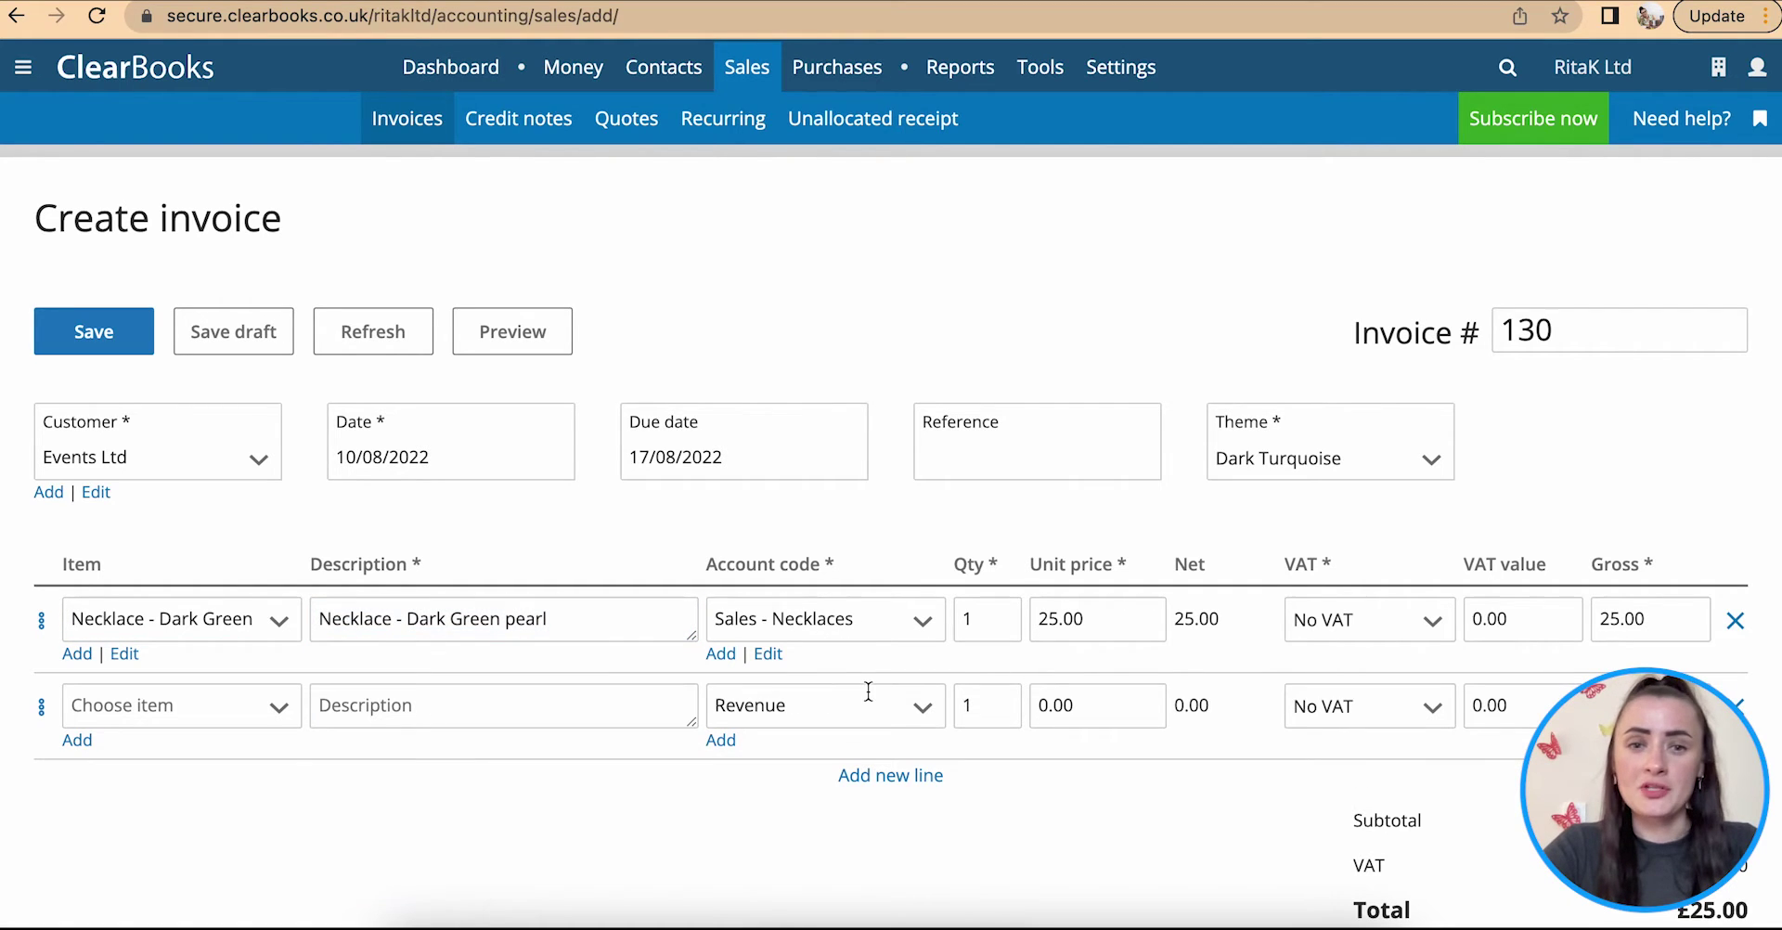
- Enter "Product 45" as the description of the second invoice line
left_click(411, 710)
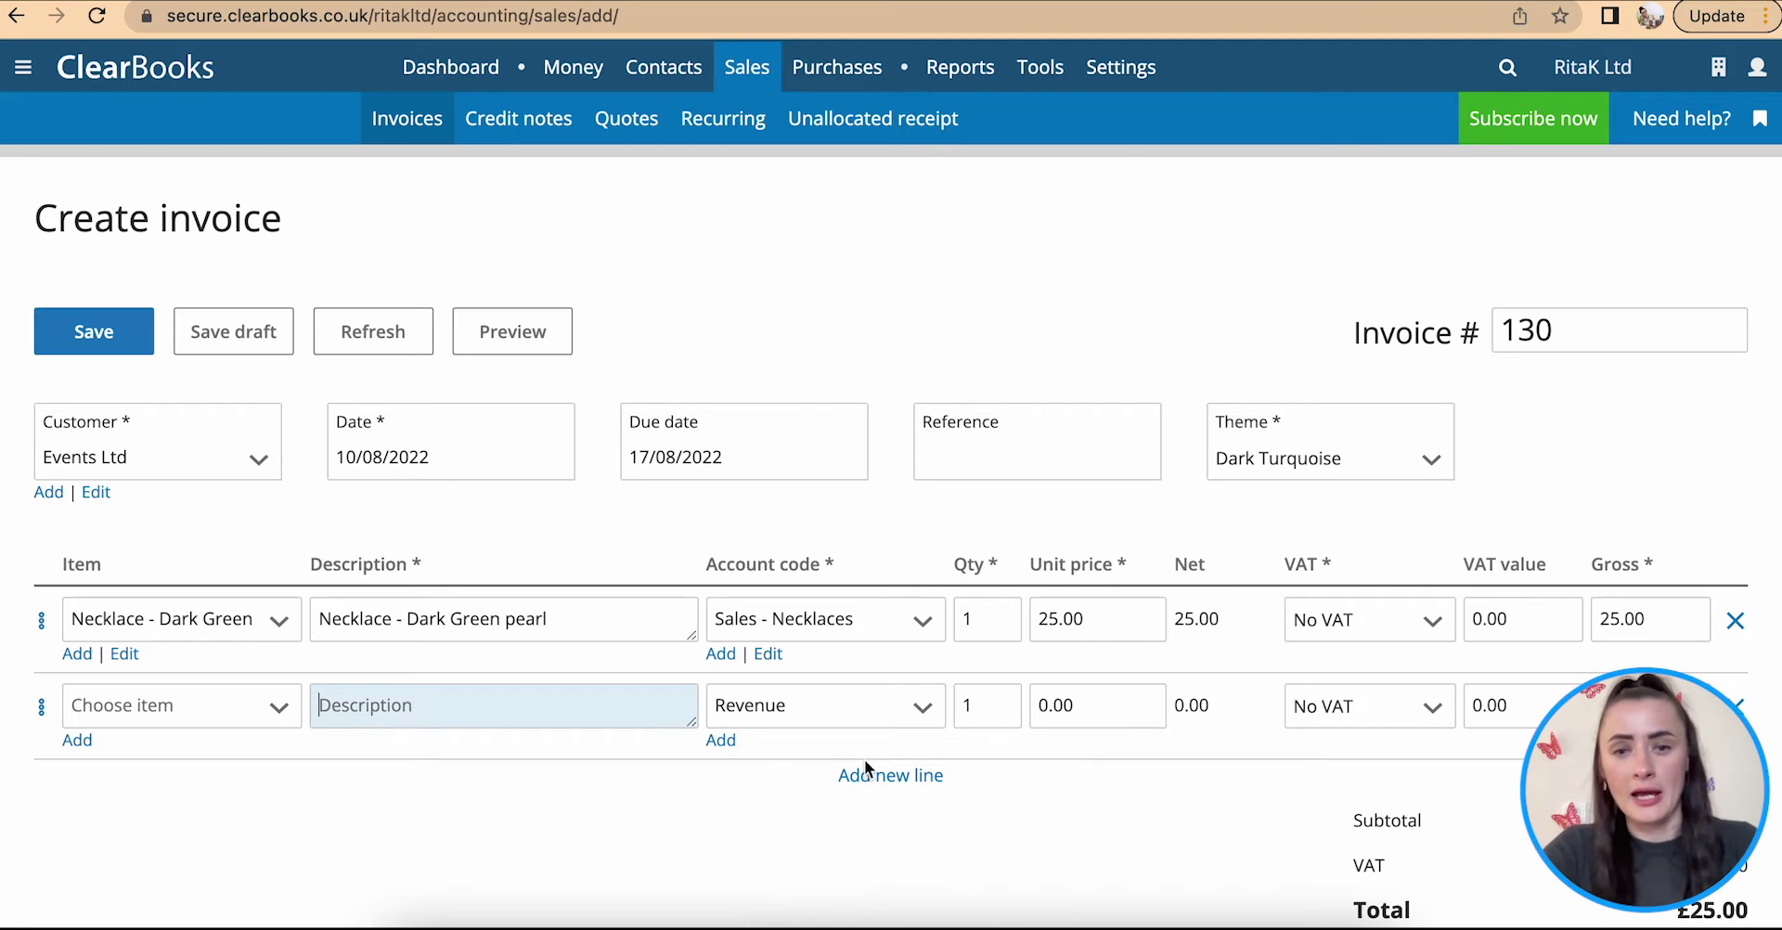
left_click(521, 715)
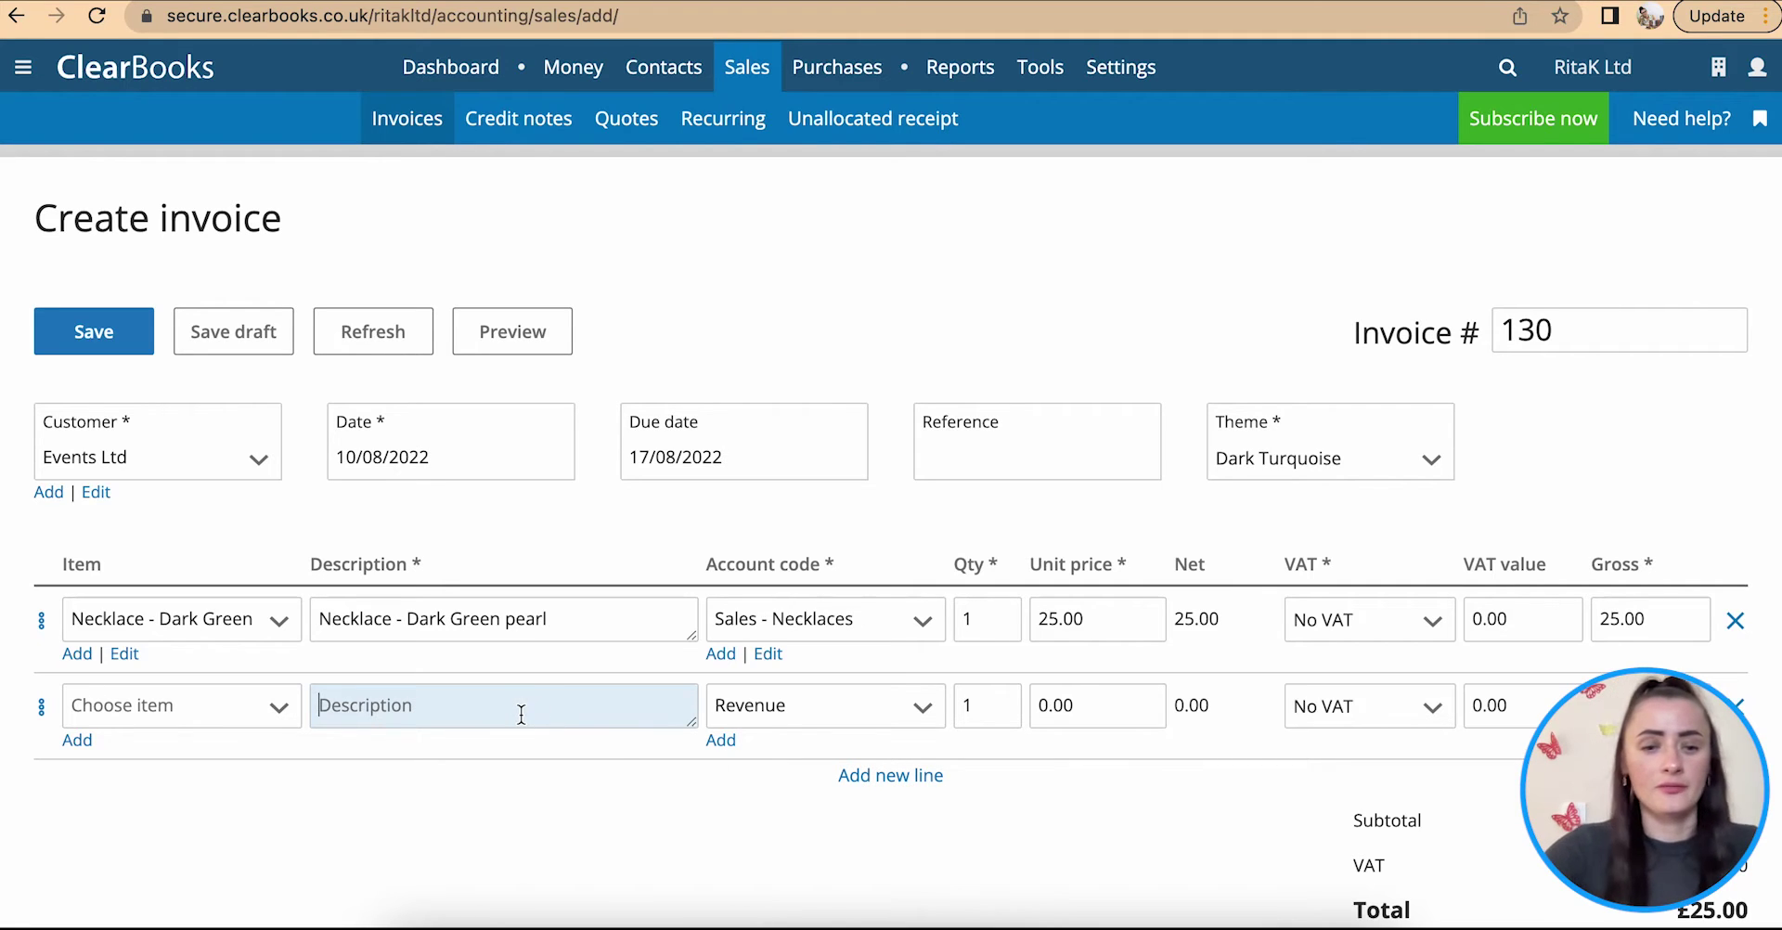
type("Prod")
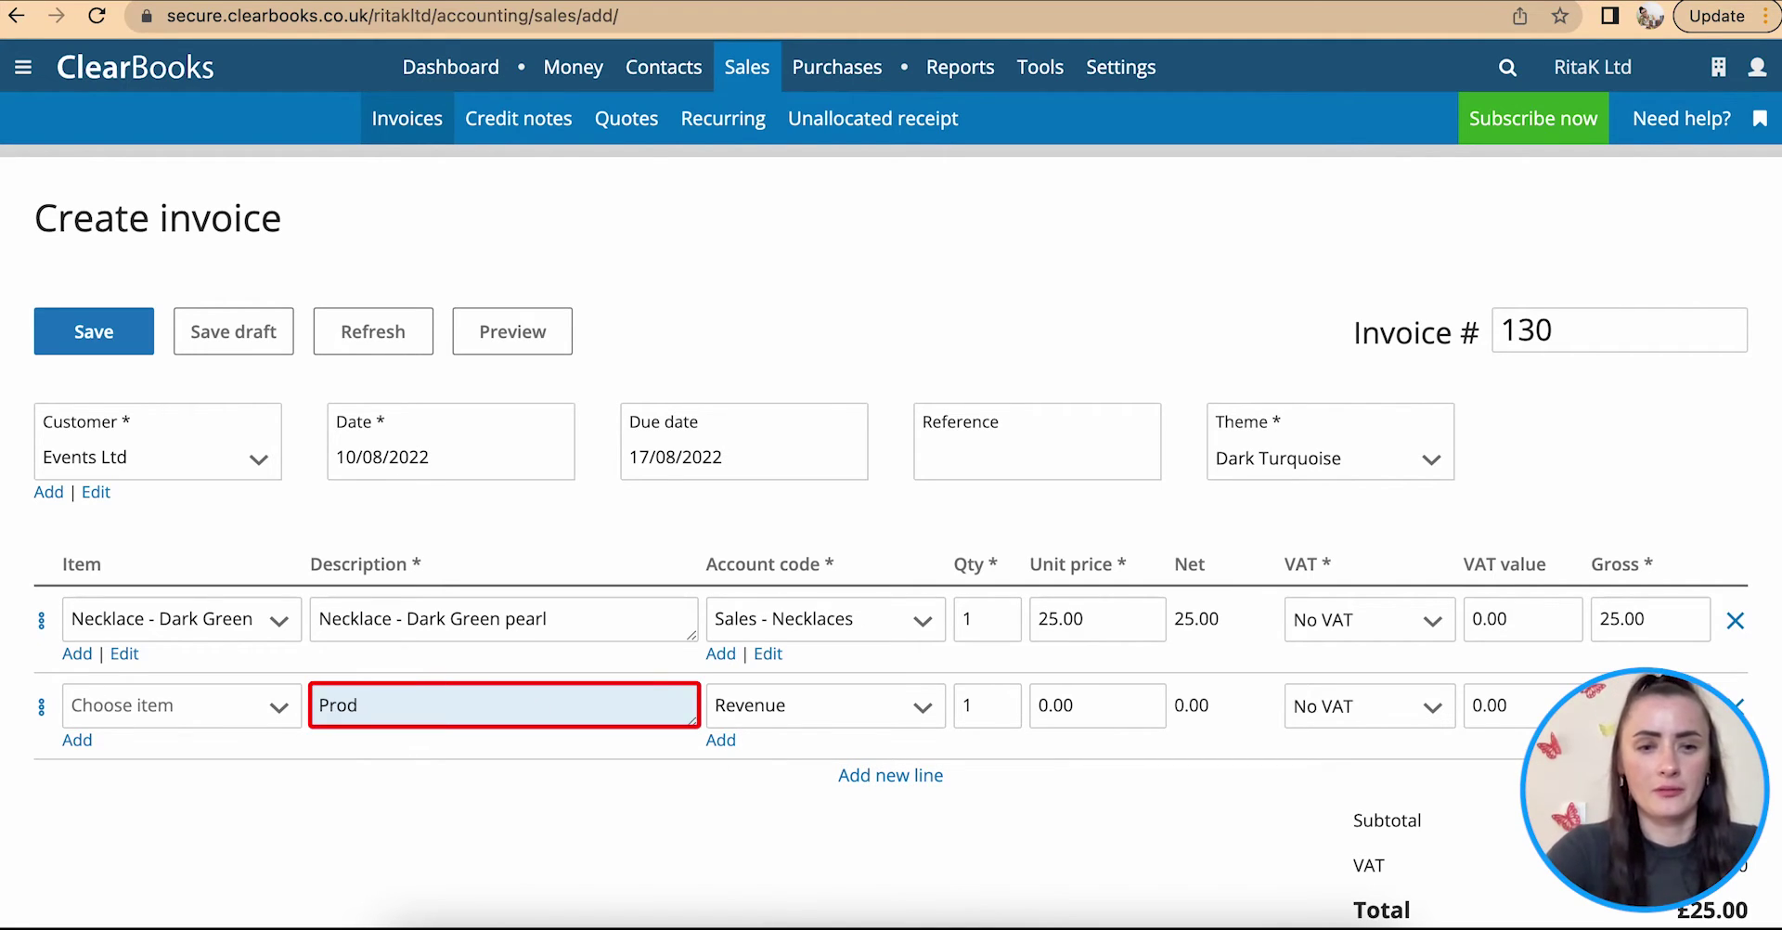
type("uct ")
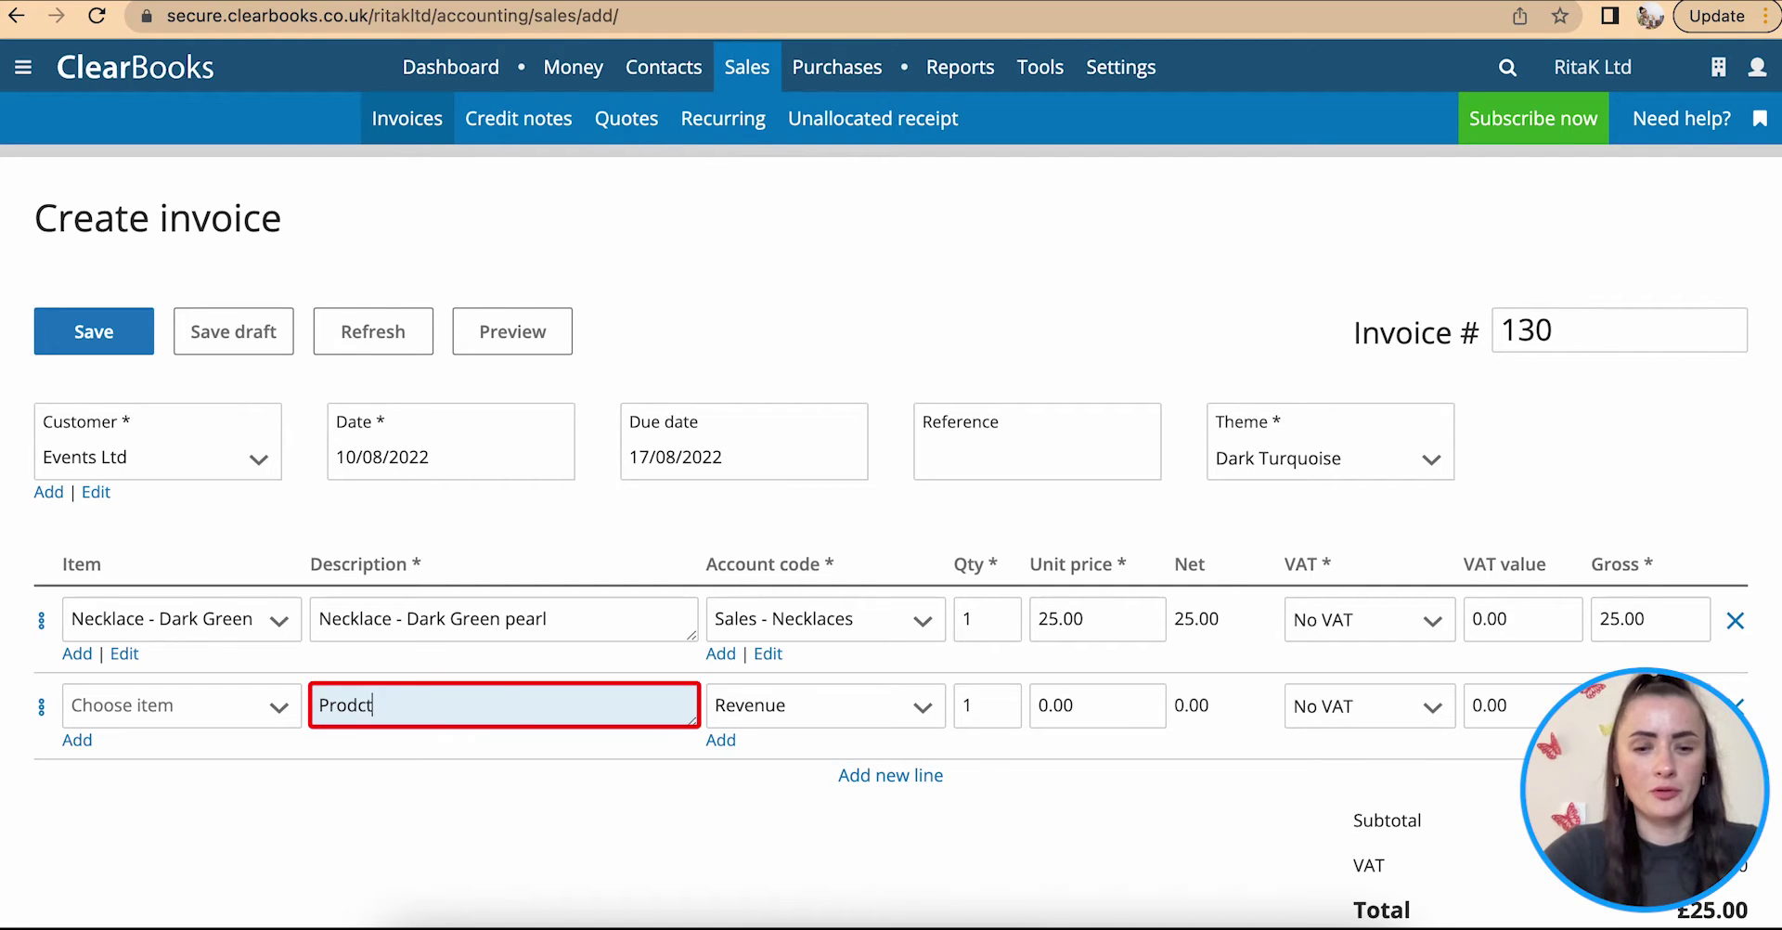
type("45")
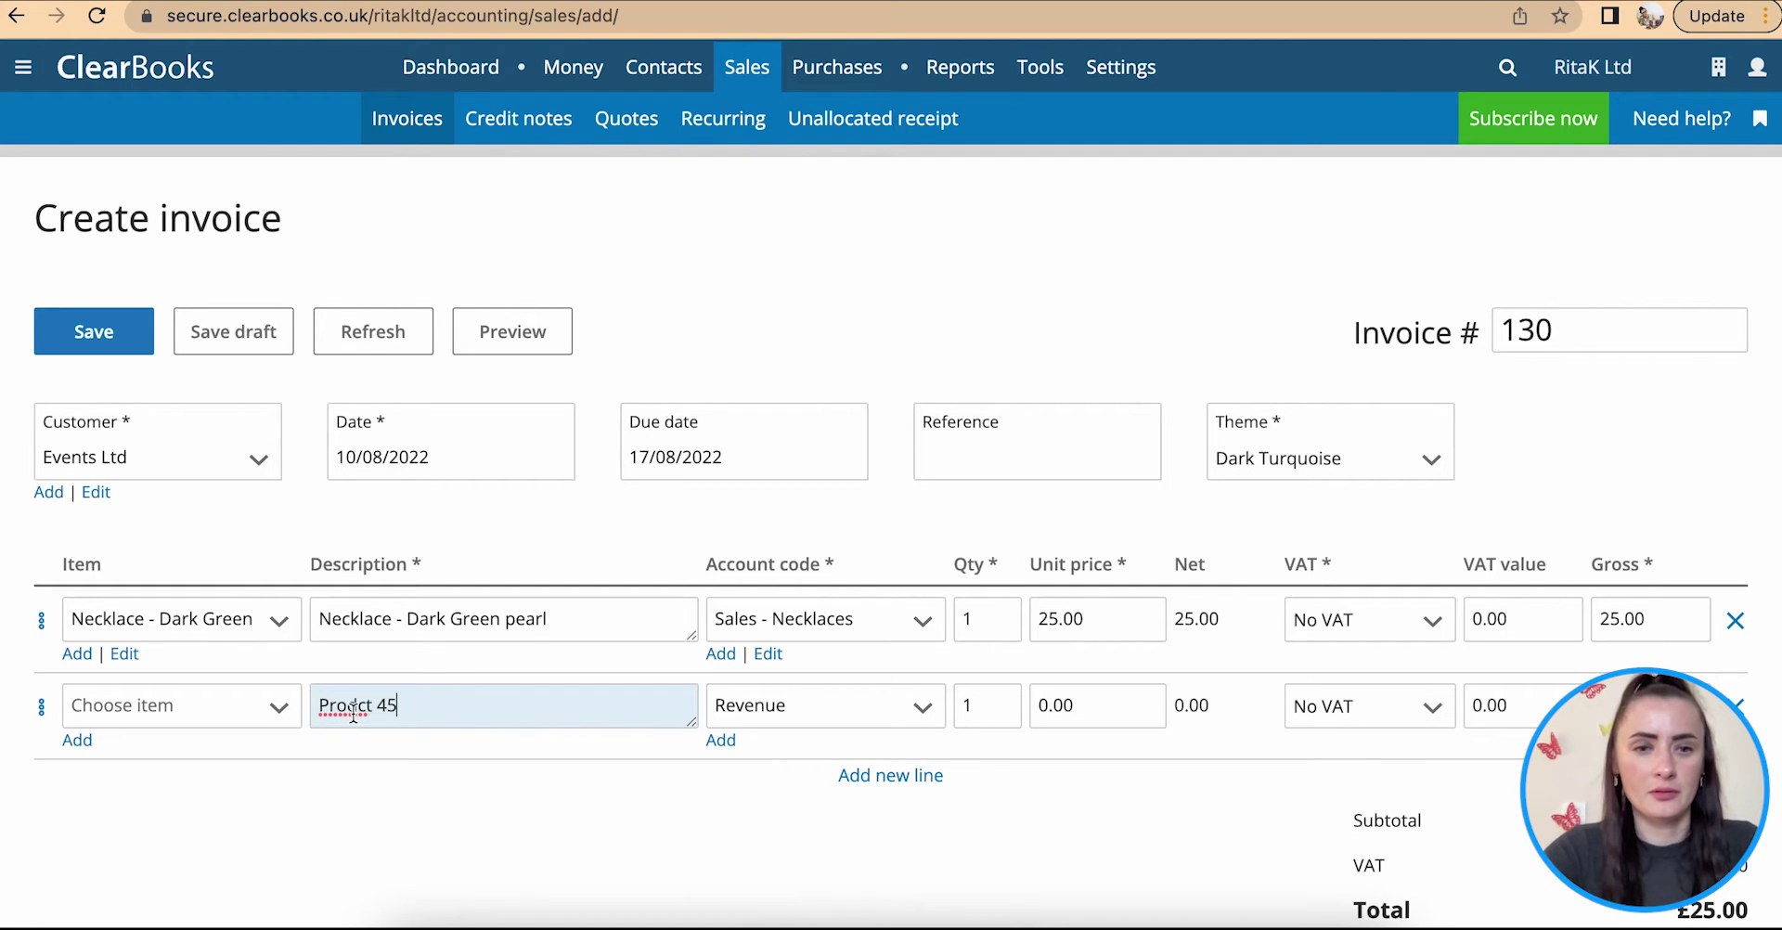
left_click(353, 710)
type("u")
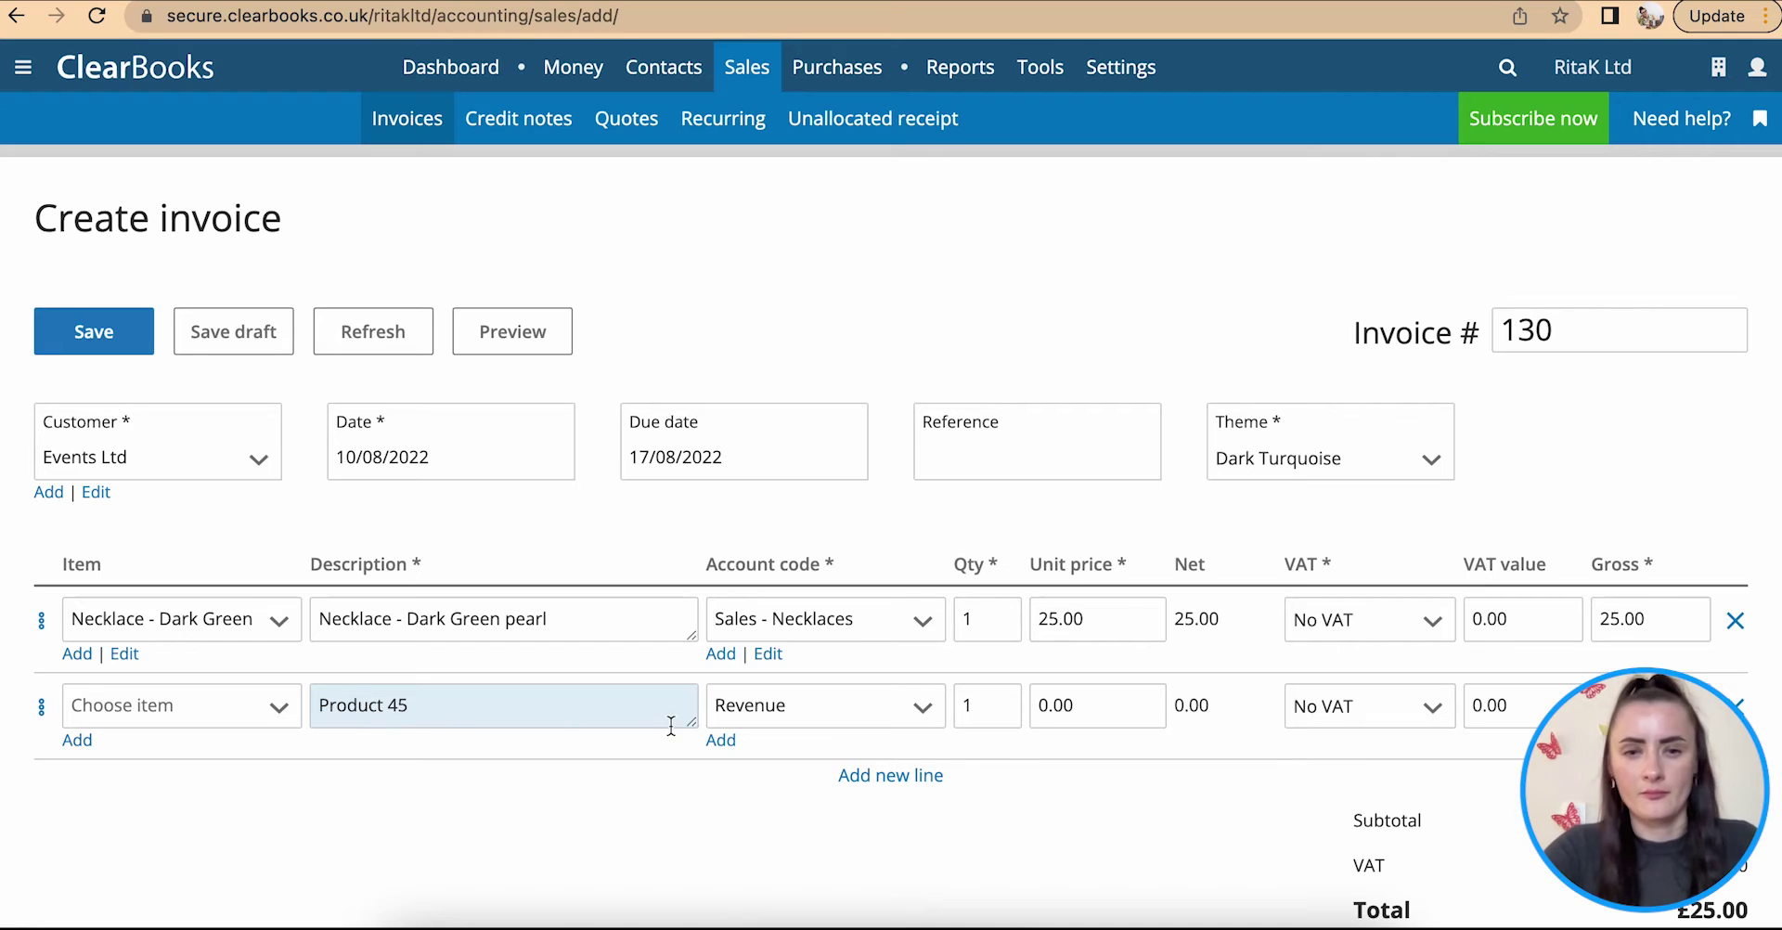
- Assign the Product 45 line to the Sales - Bracelets account code with a unit price of 15.00
left_click(886, 709)
scroll(882, 895, "down", 3)
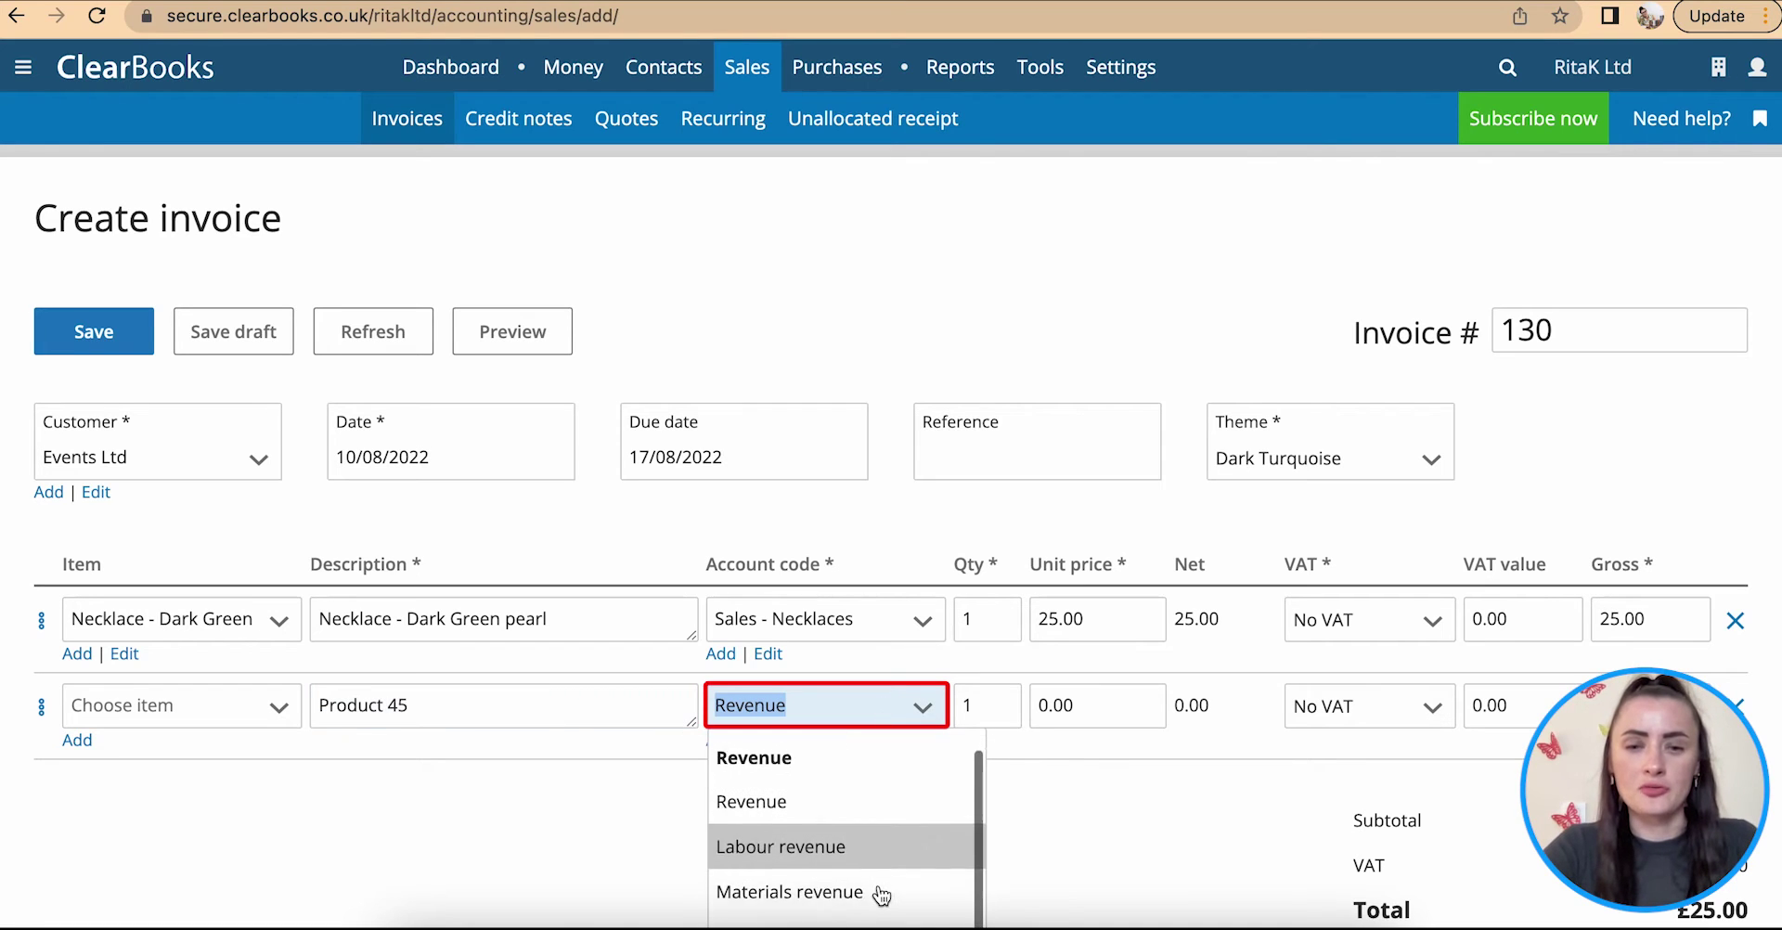
left_click(873, 856)
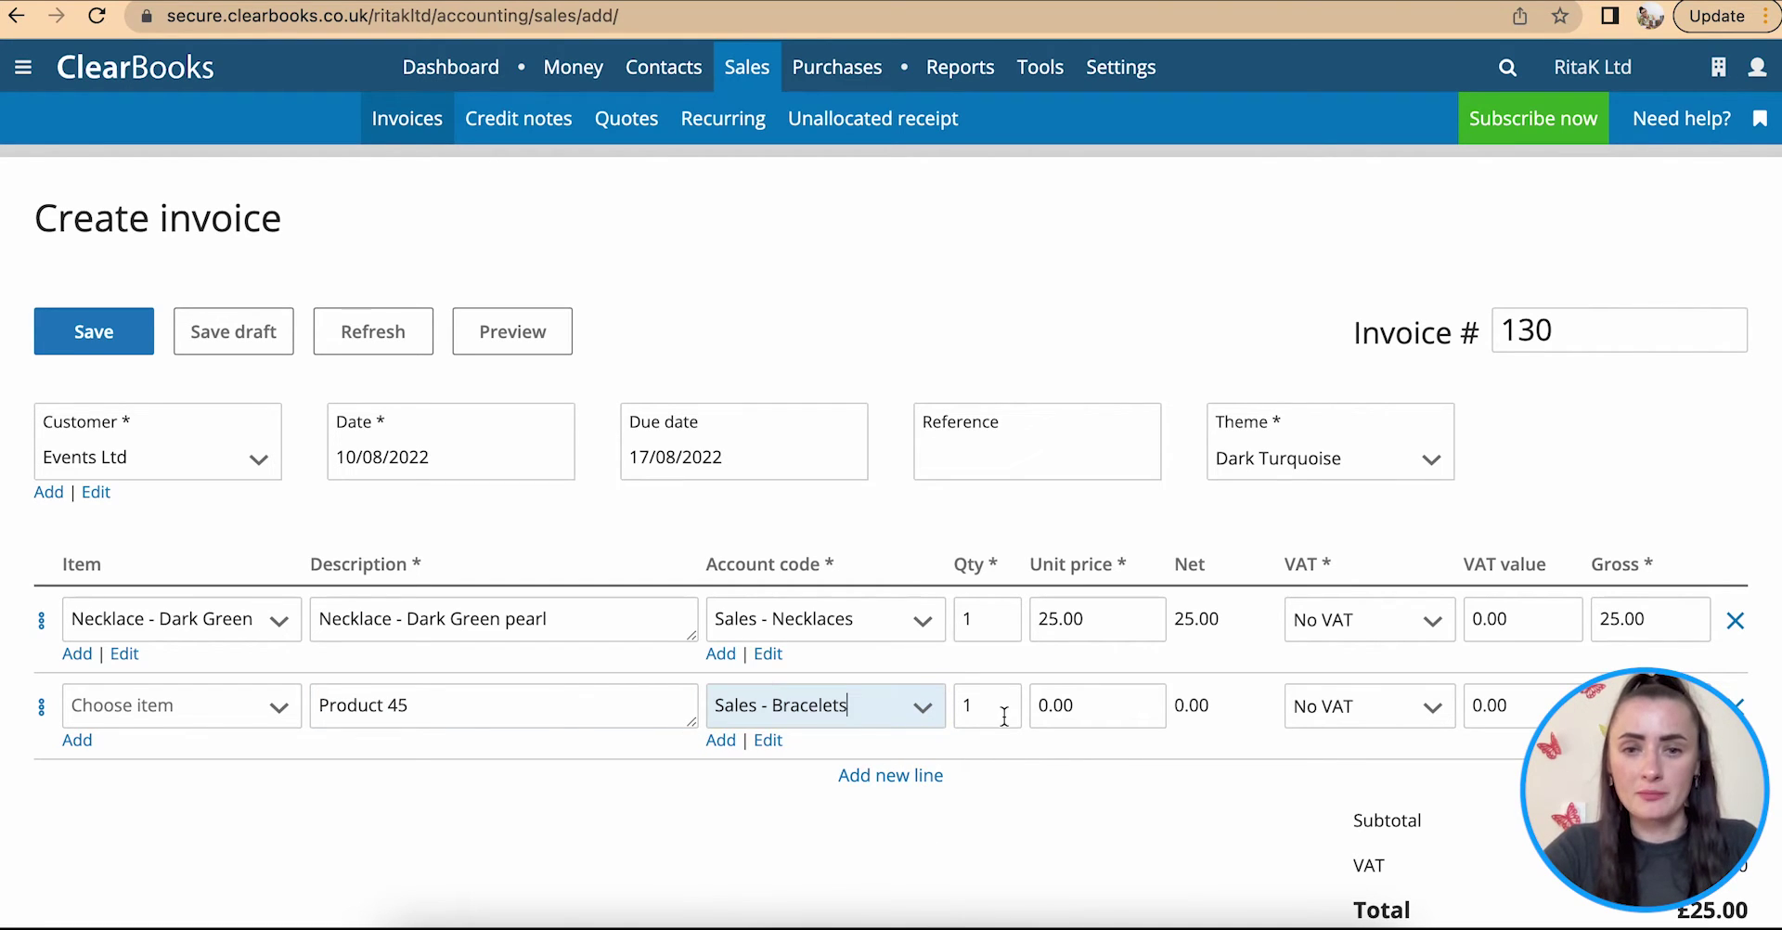
left_click(1064, 710)
type("15")
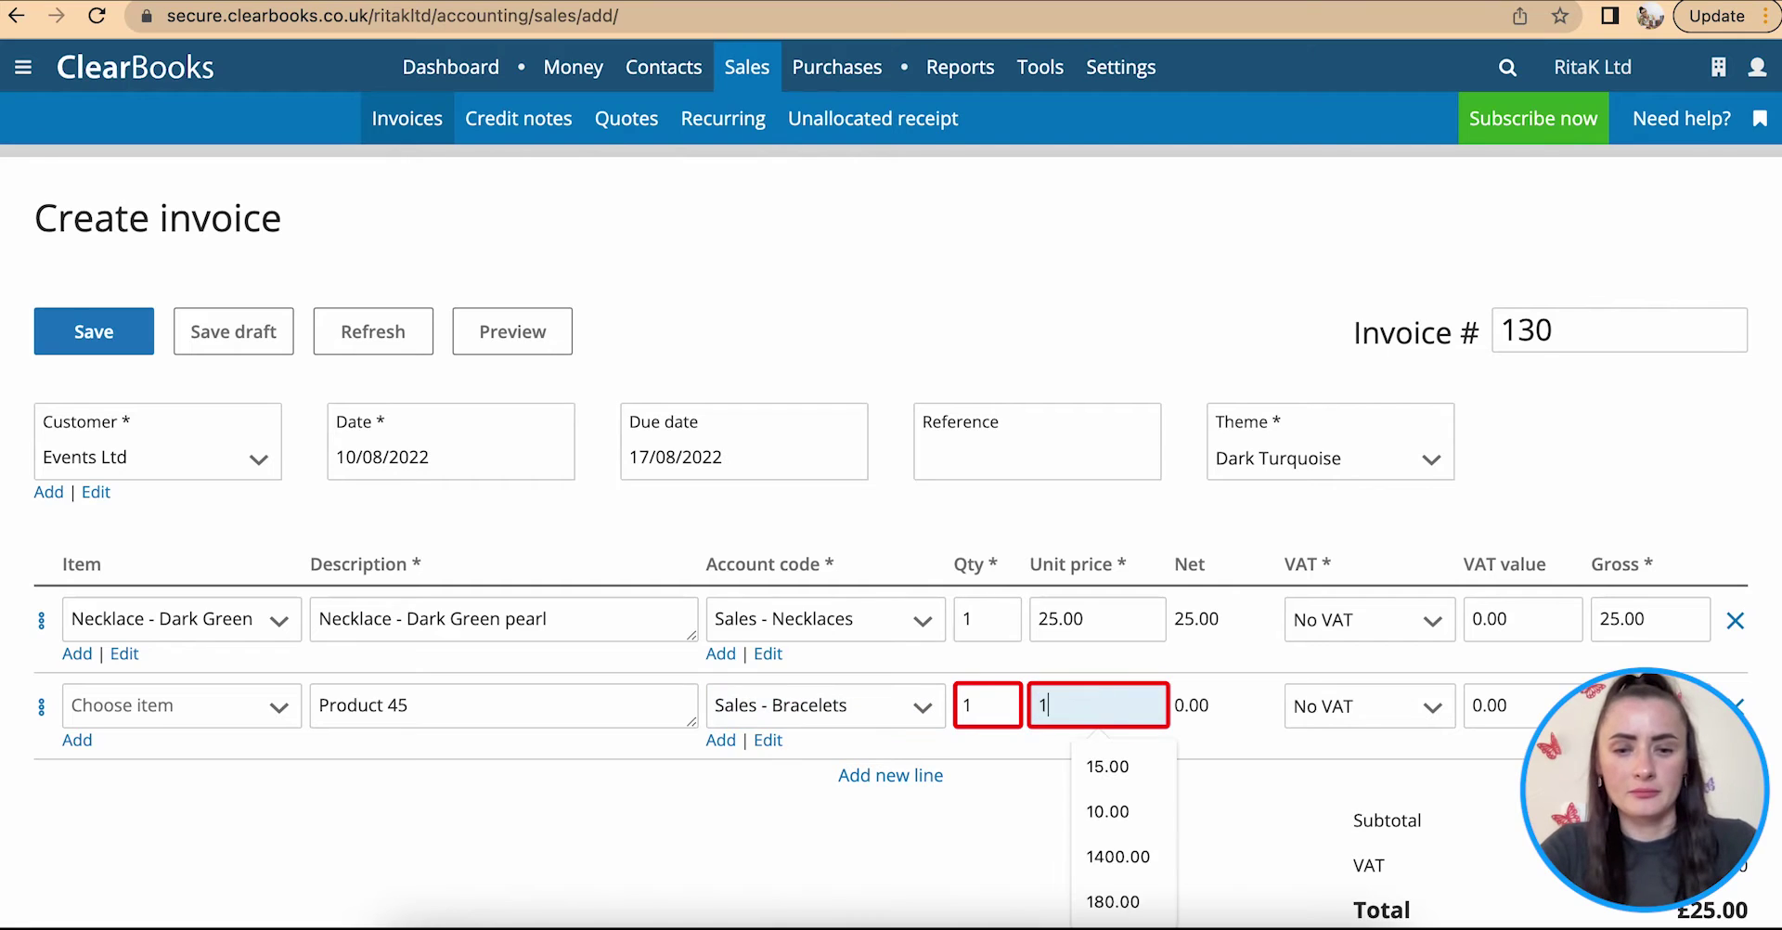
left_click(1298, 831)
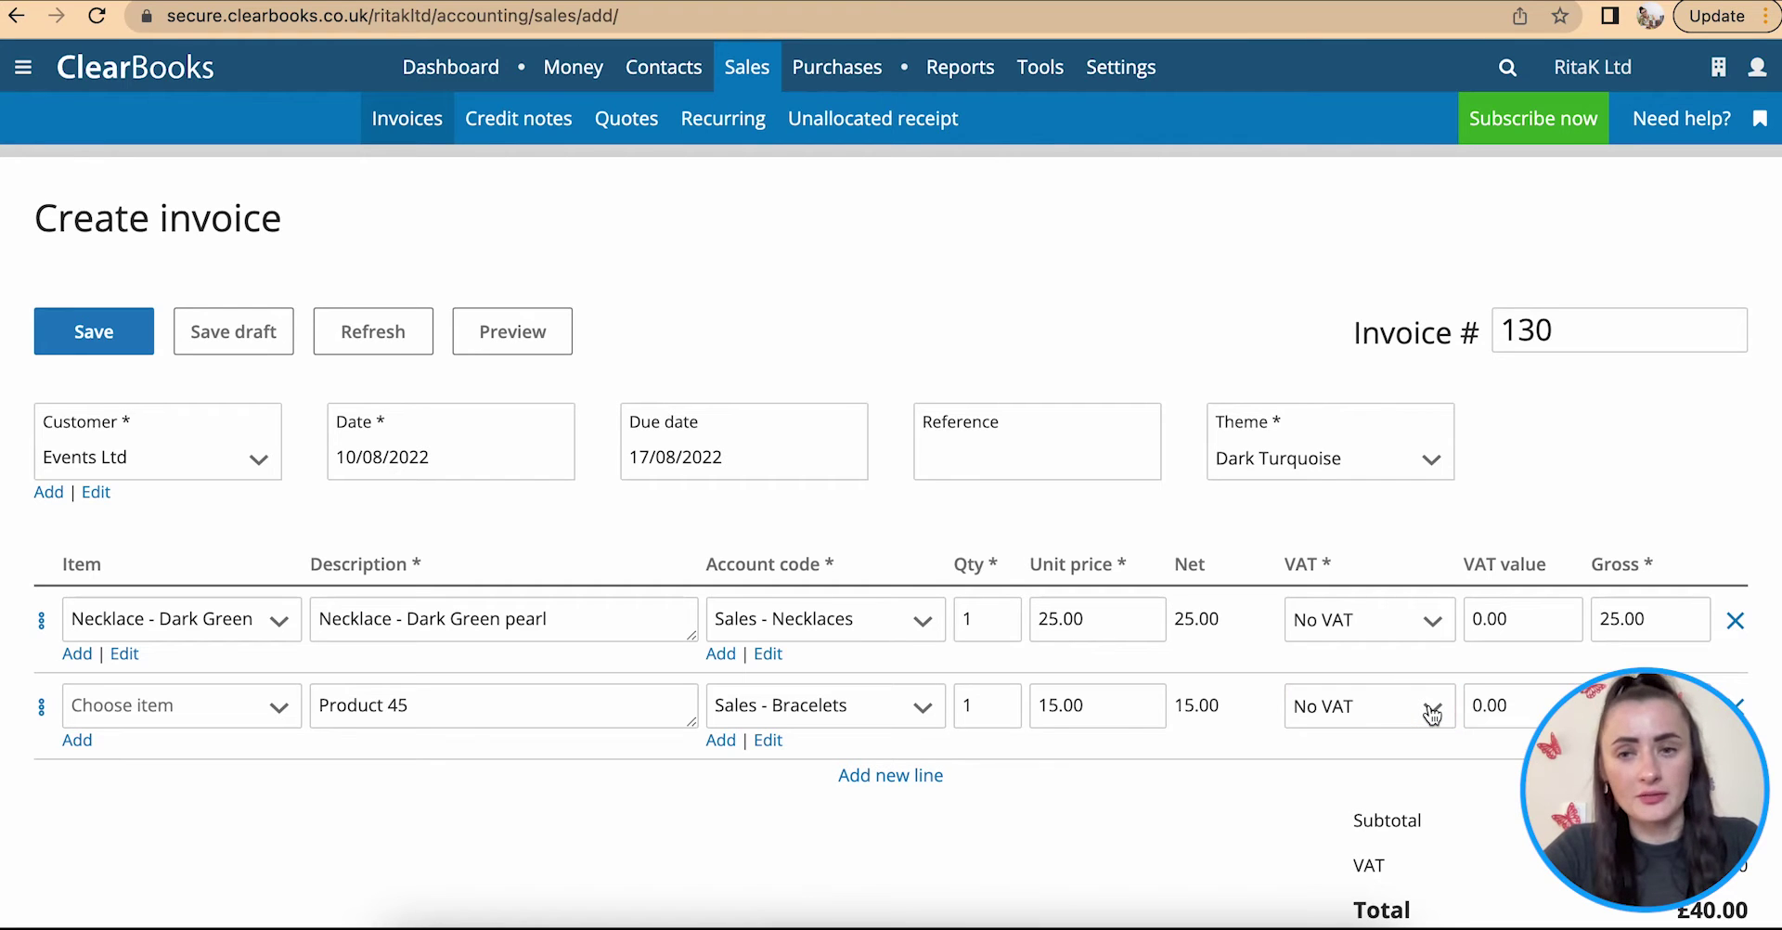
- Preview the invoice, examine it from the header down to the payment advice, and close the preview
scroll(1474, 723, "down", 5)
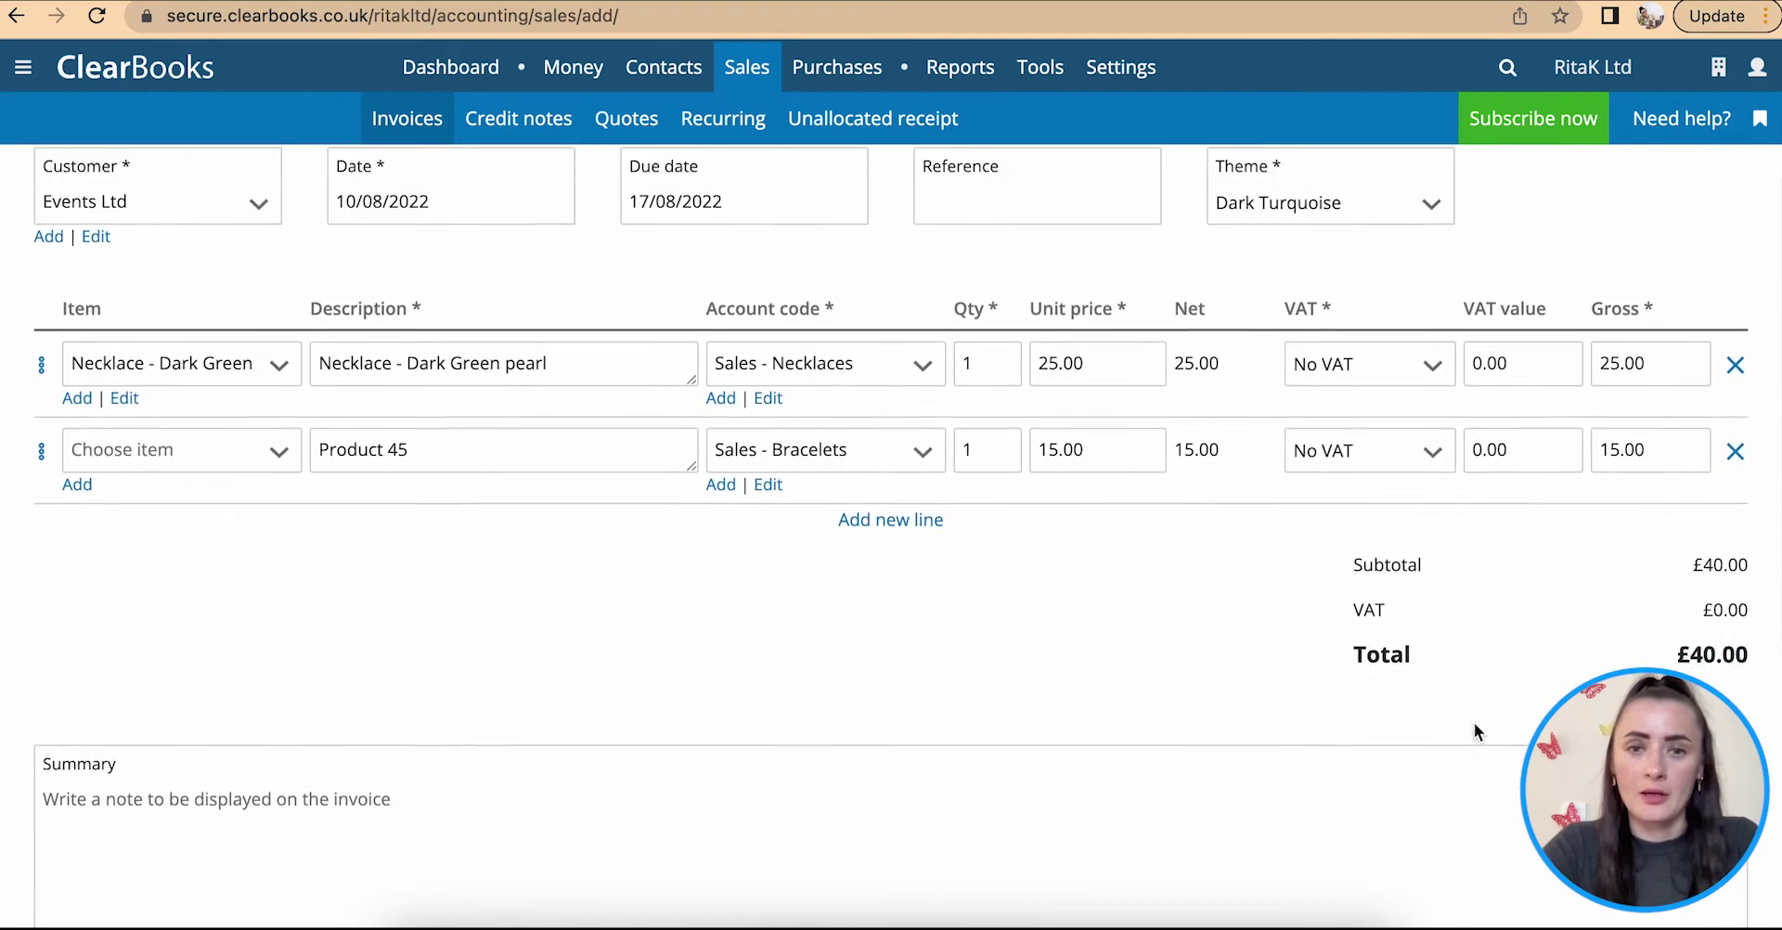
scroll(512, 527, "down", 1)
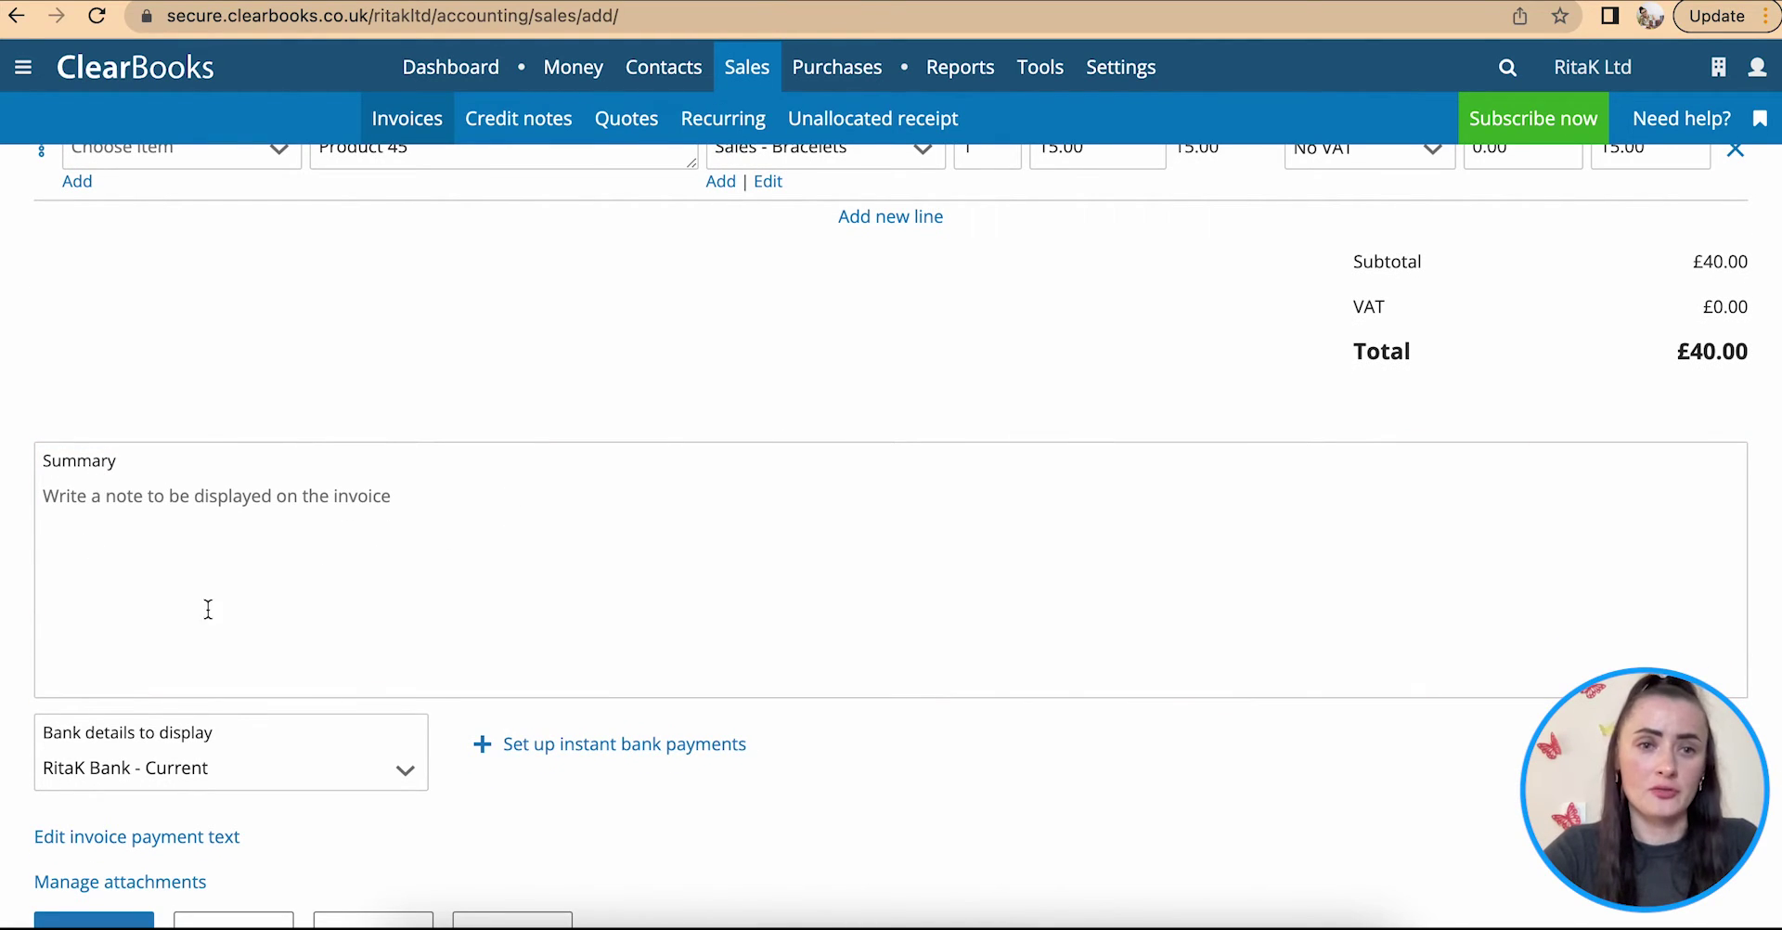
scroll(241, 619, "down", 2)
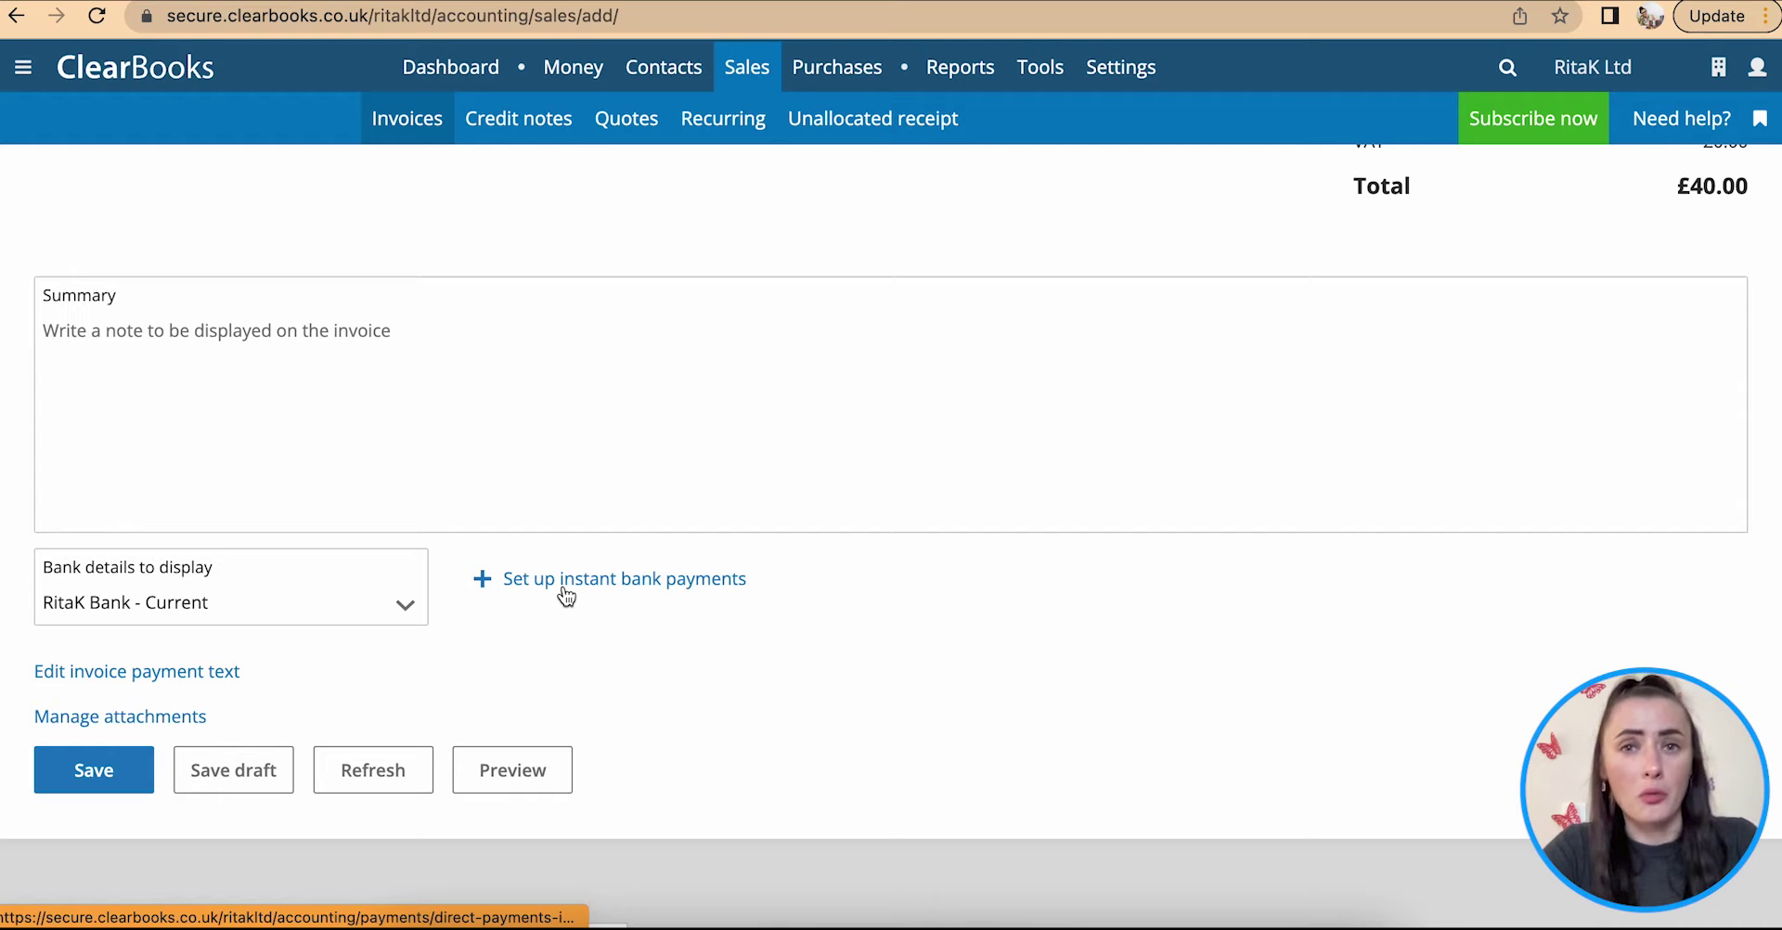
scroll(566, 595, "down", 1)
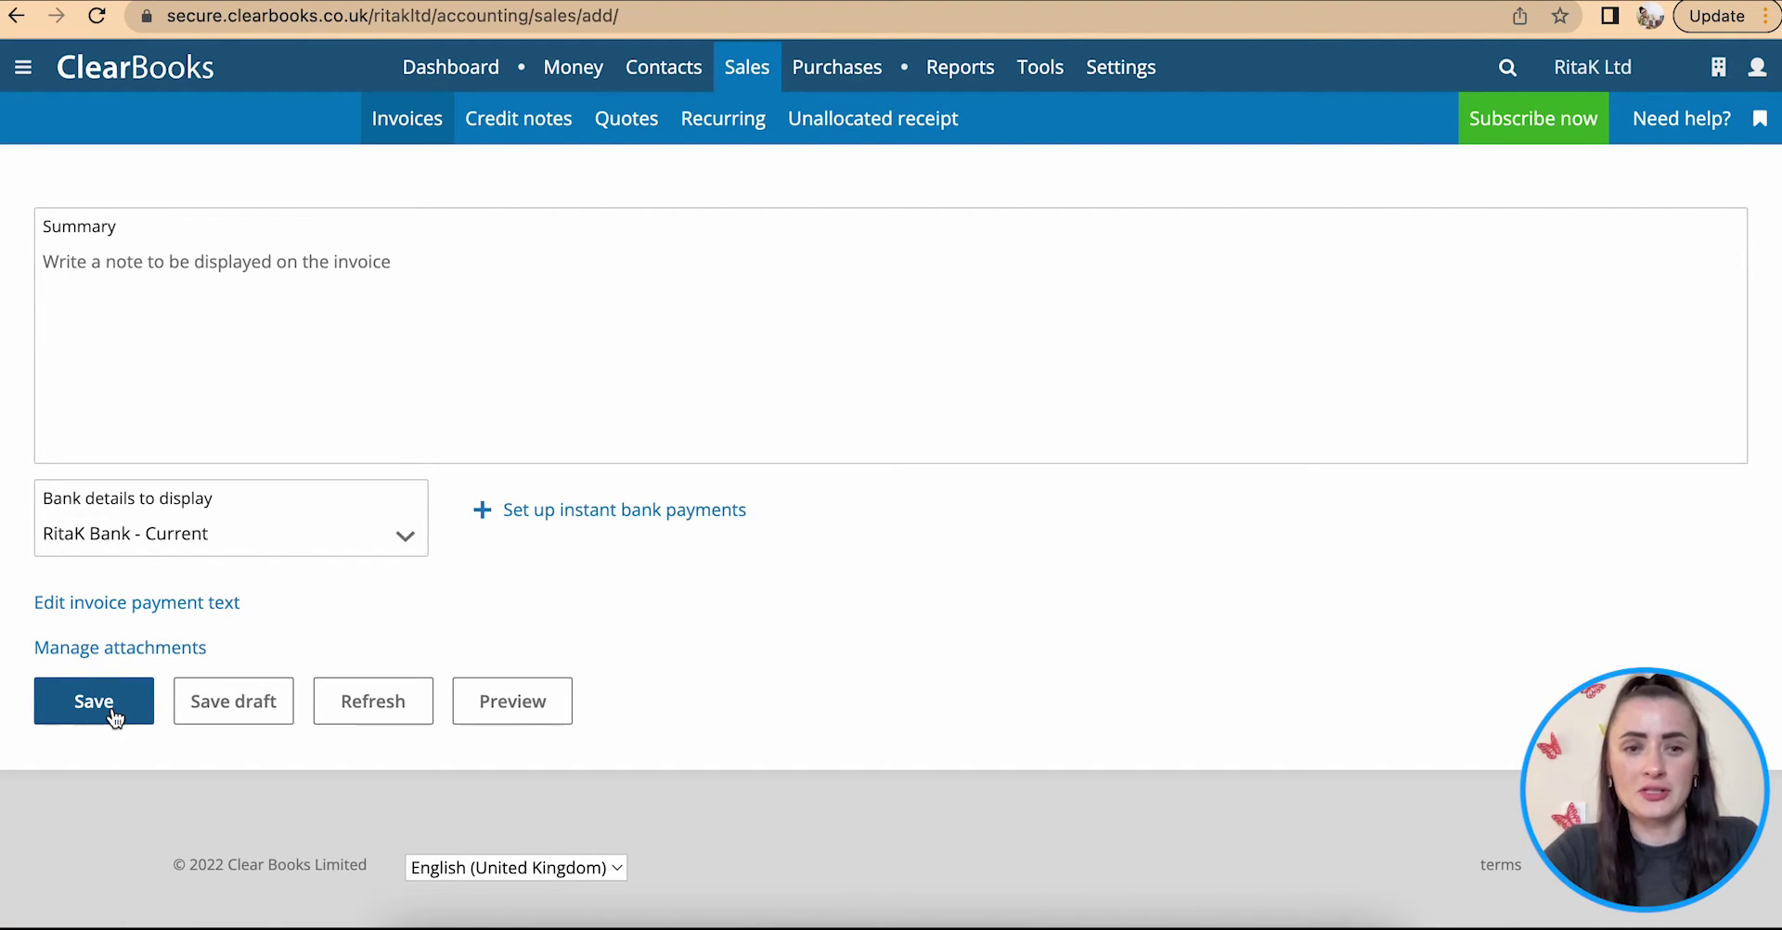
left_click(511, 703)
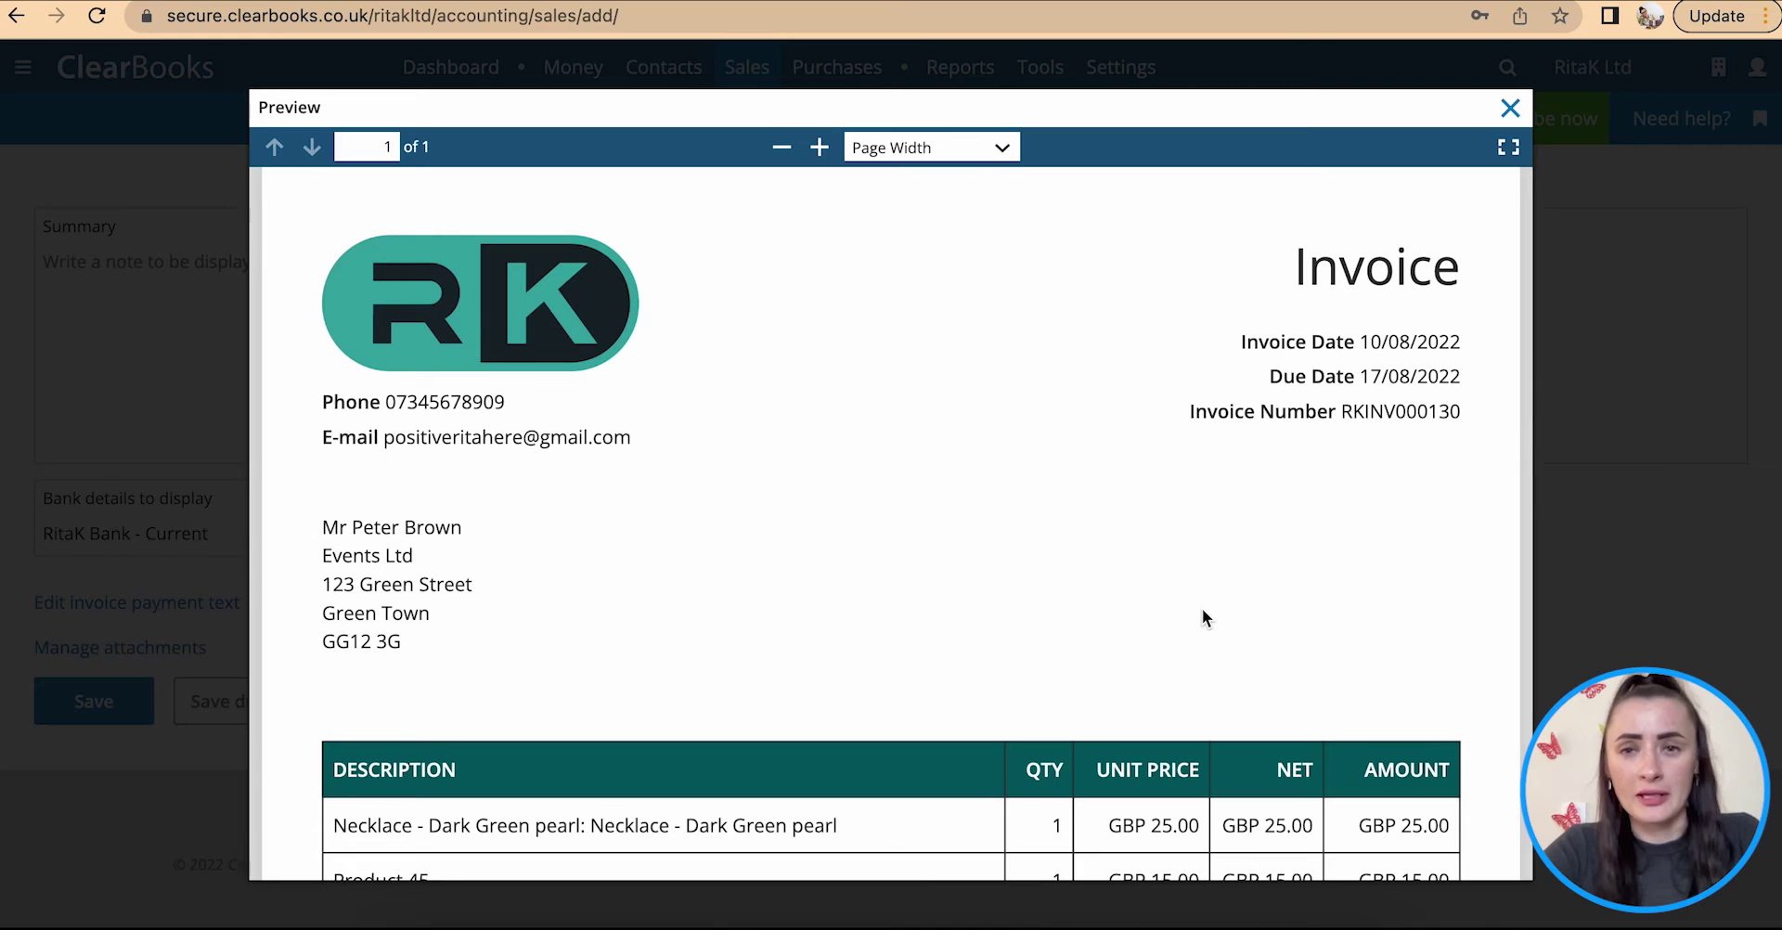
scroll(1202, 609, "down", 3)
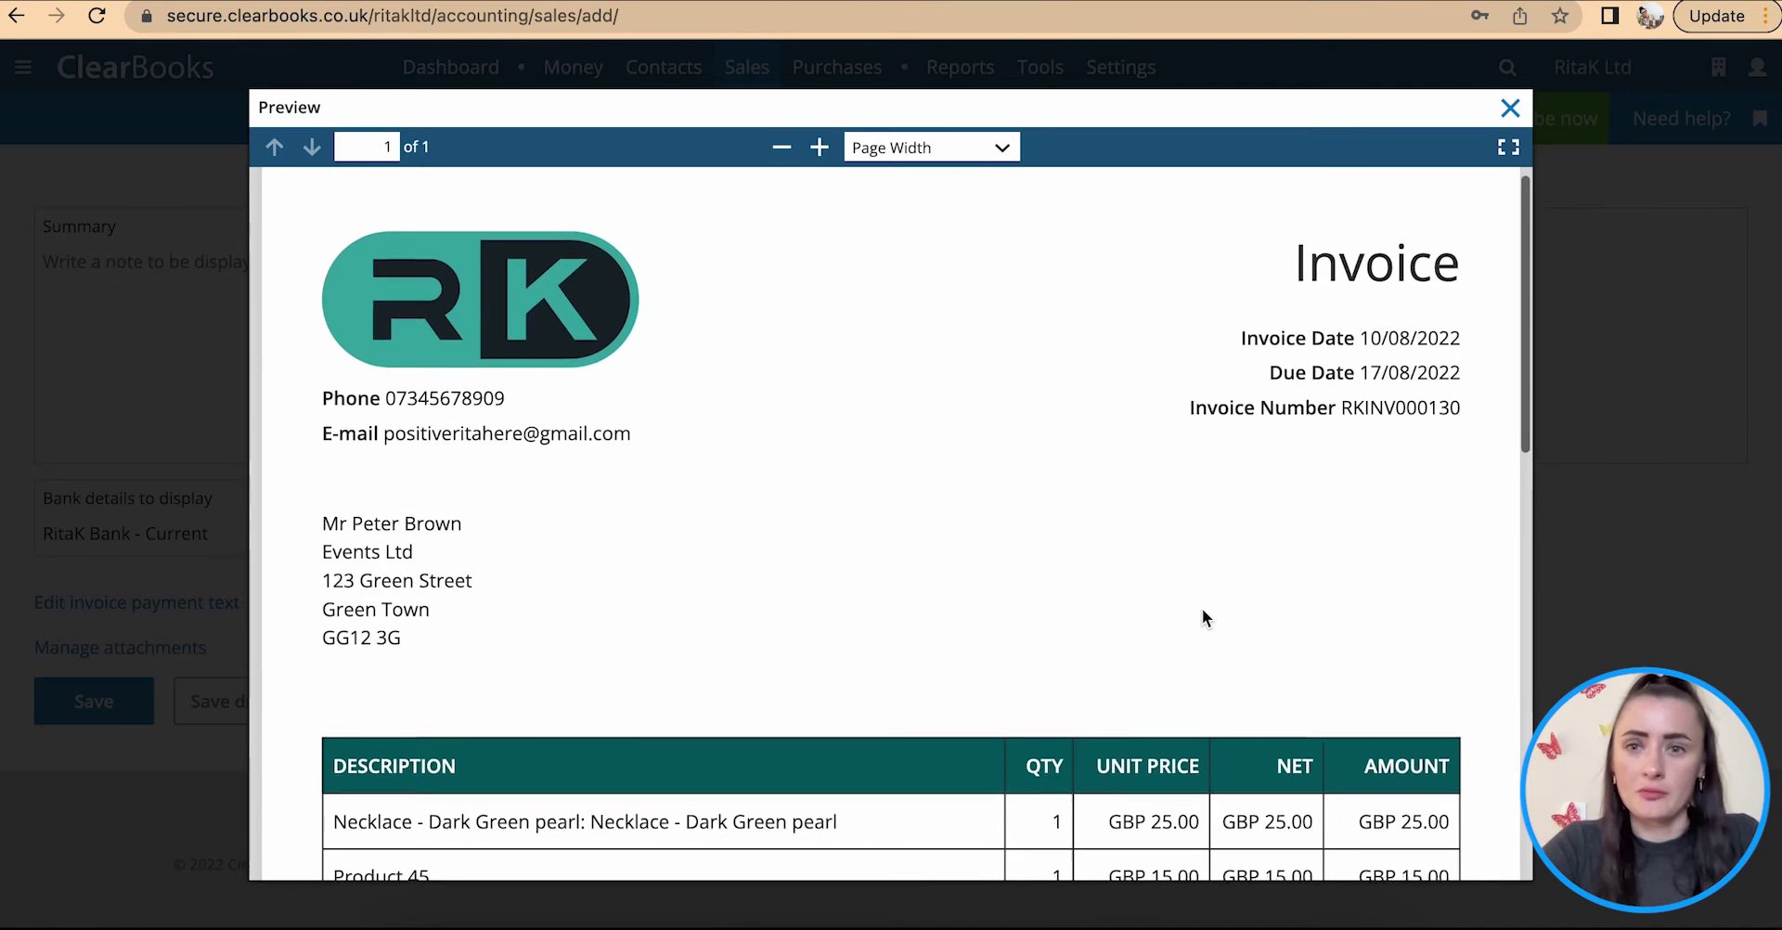
scroll(1201, 615, "down", 8)
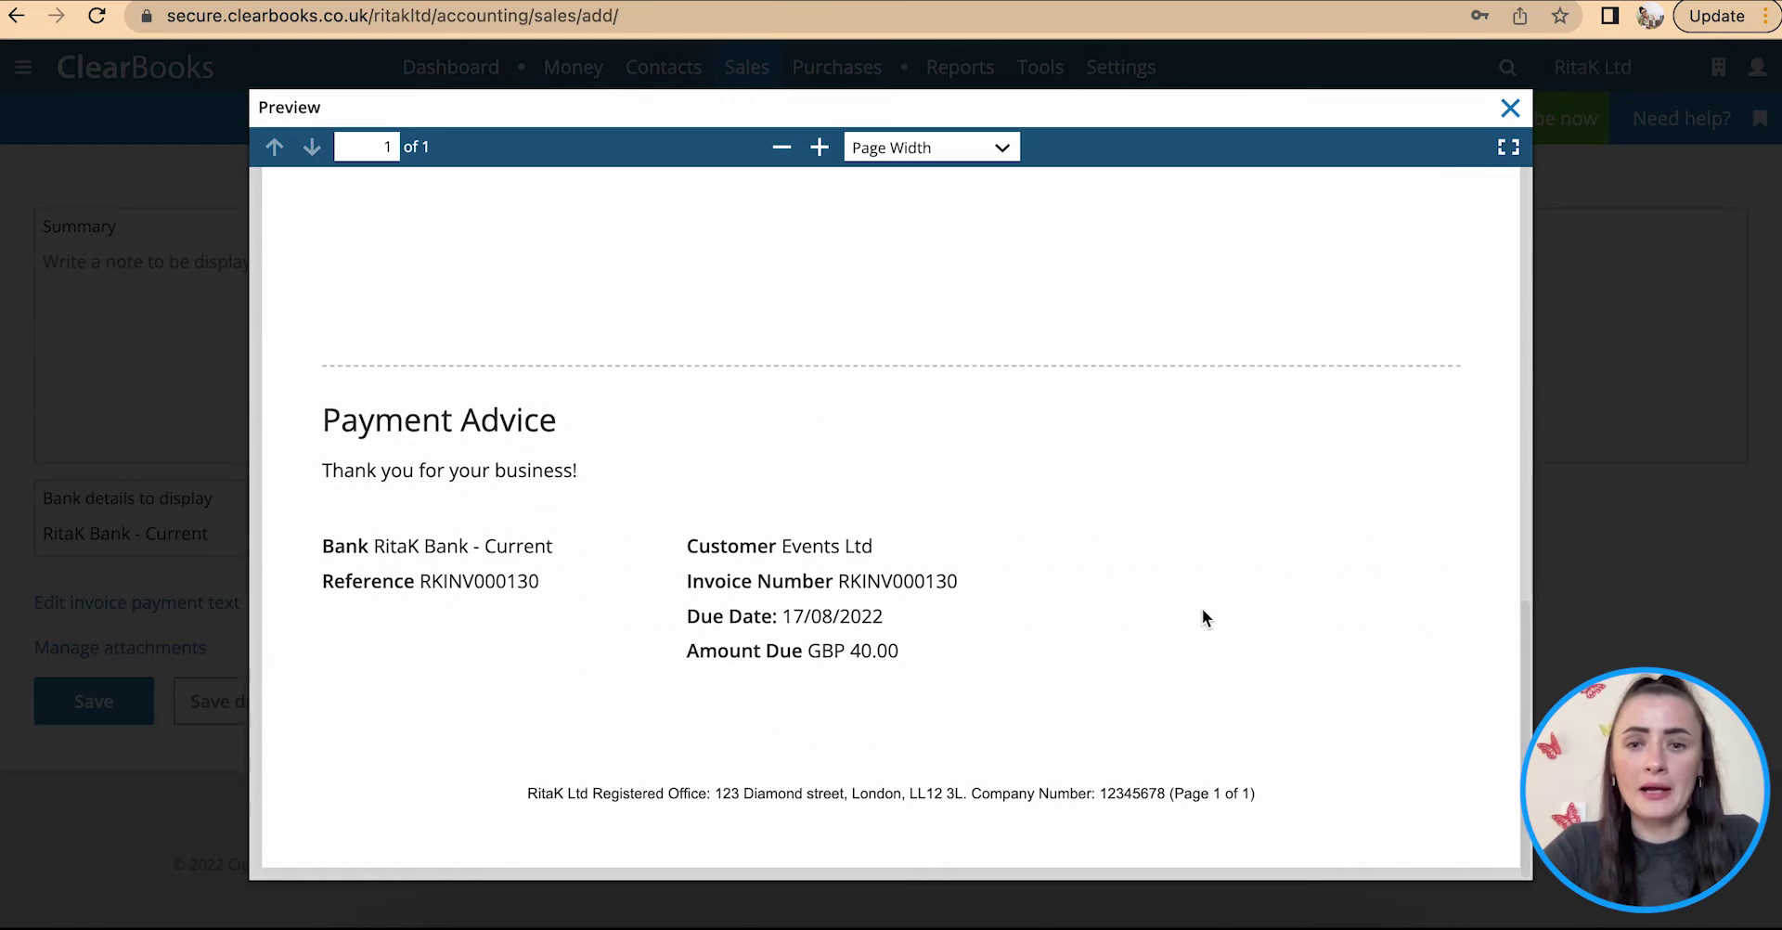
left_click(1510, 110)
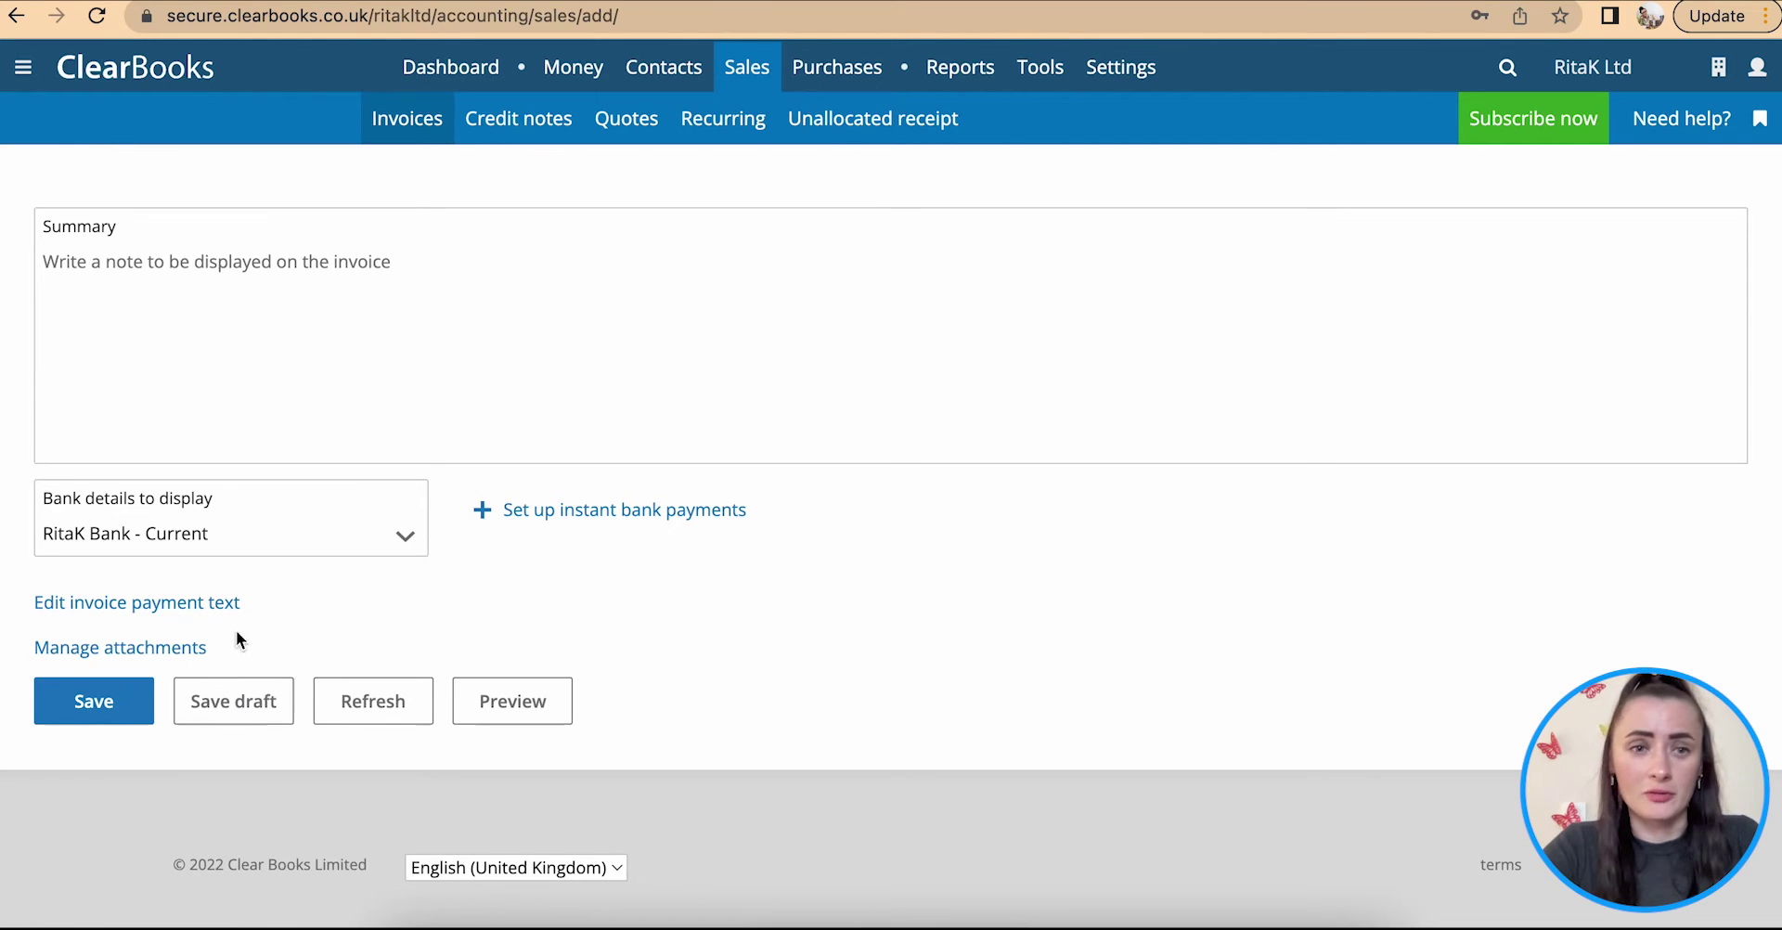
- Check the completed invoice form and save the invoice
scroll(401, 441, "up", 4)
scroll(404, 437, "up", 3)
scroll(404, 437, "down", 7)
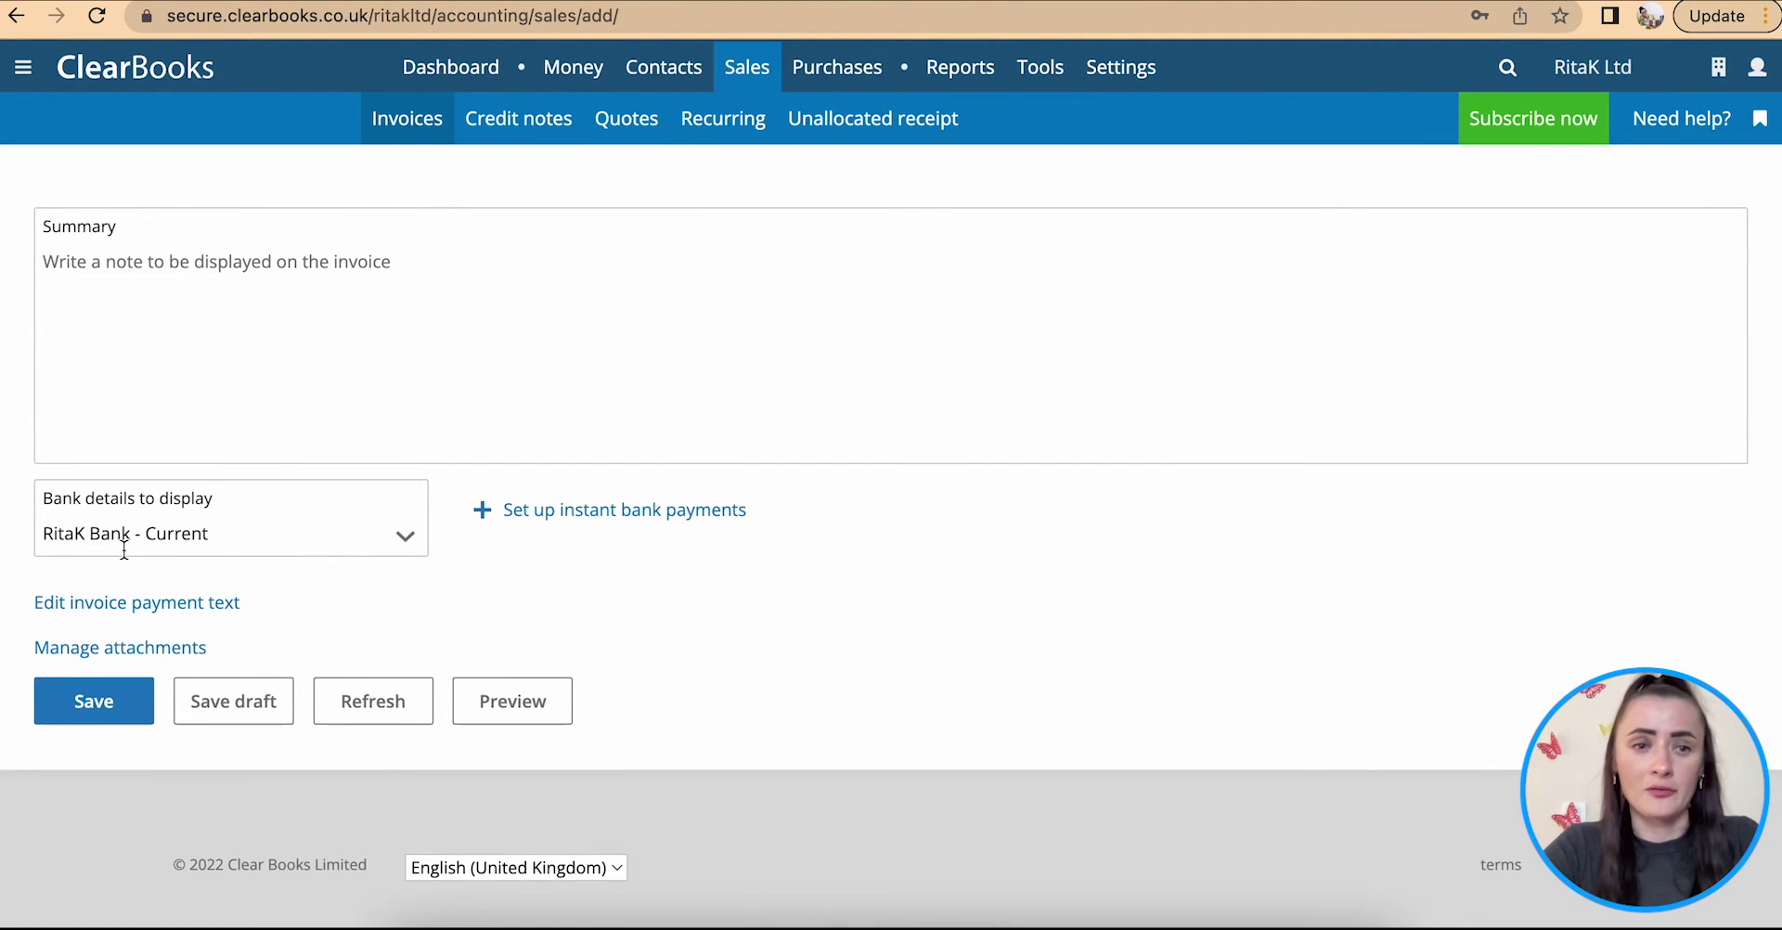
left_click(93, 702)
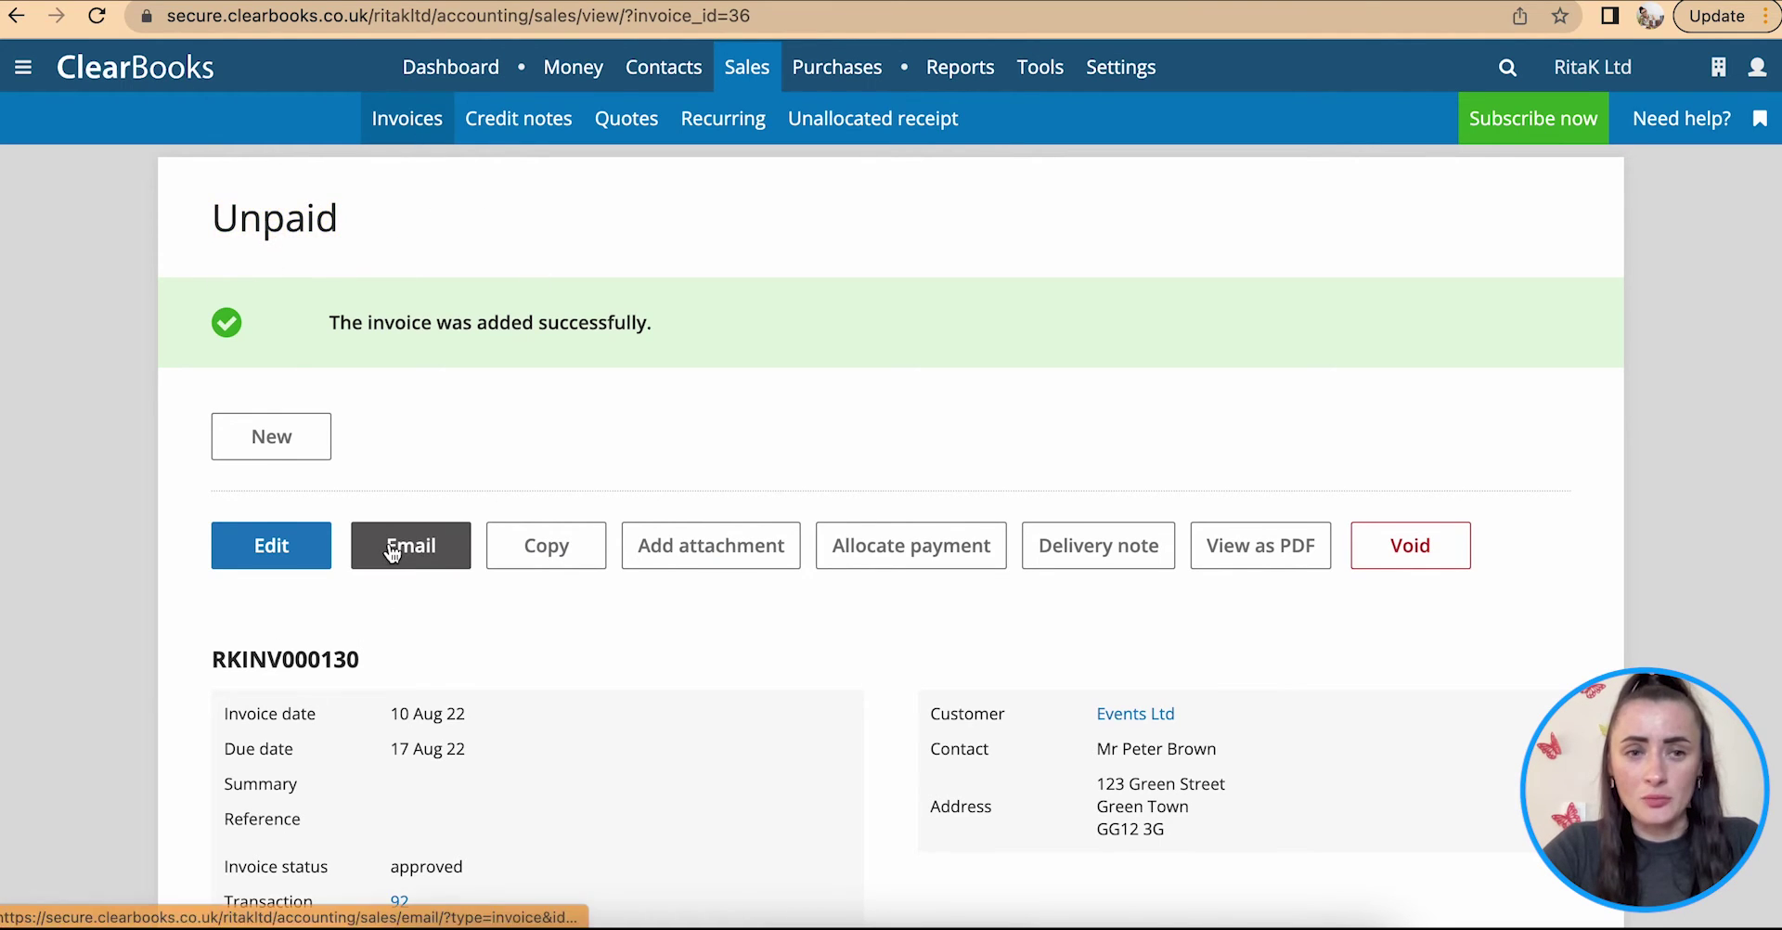
- Review the saved invoice down to its payment section and show the unpaid invoices in the sales invoice list
scroll(386, 544, "down", 1)
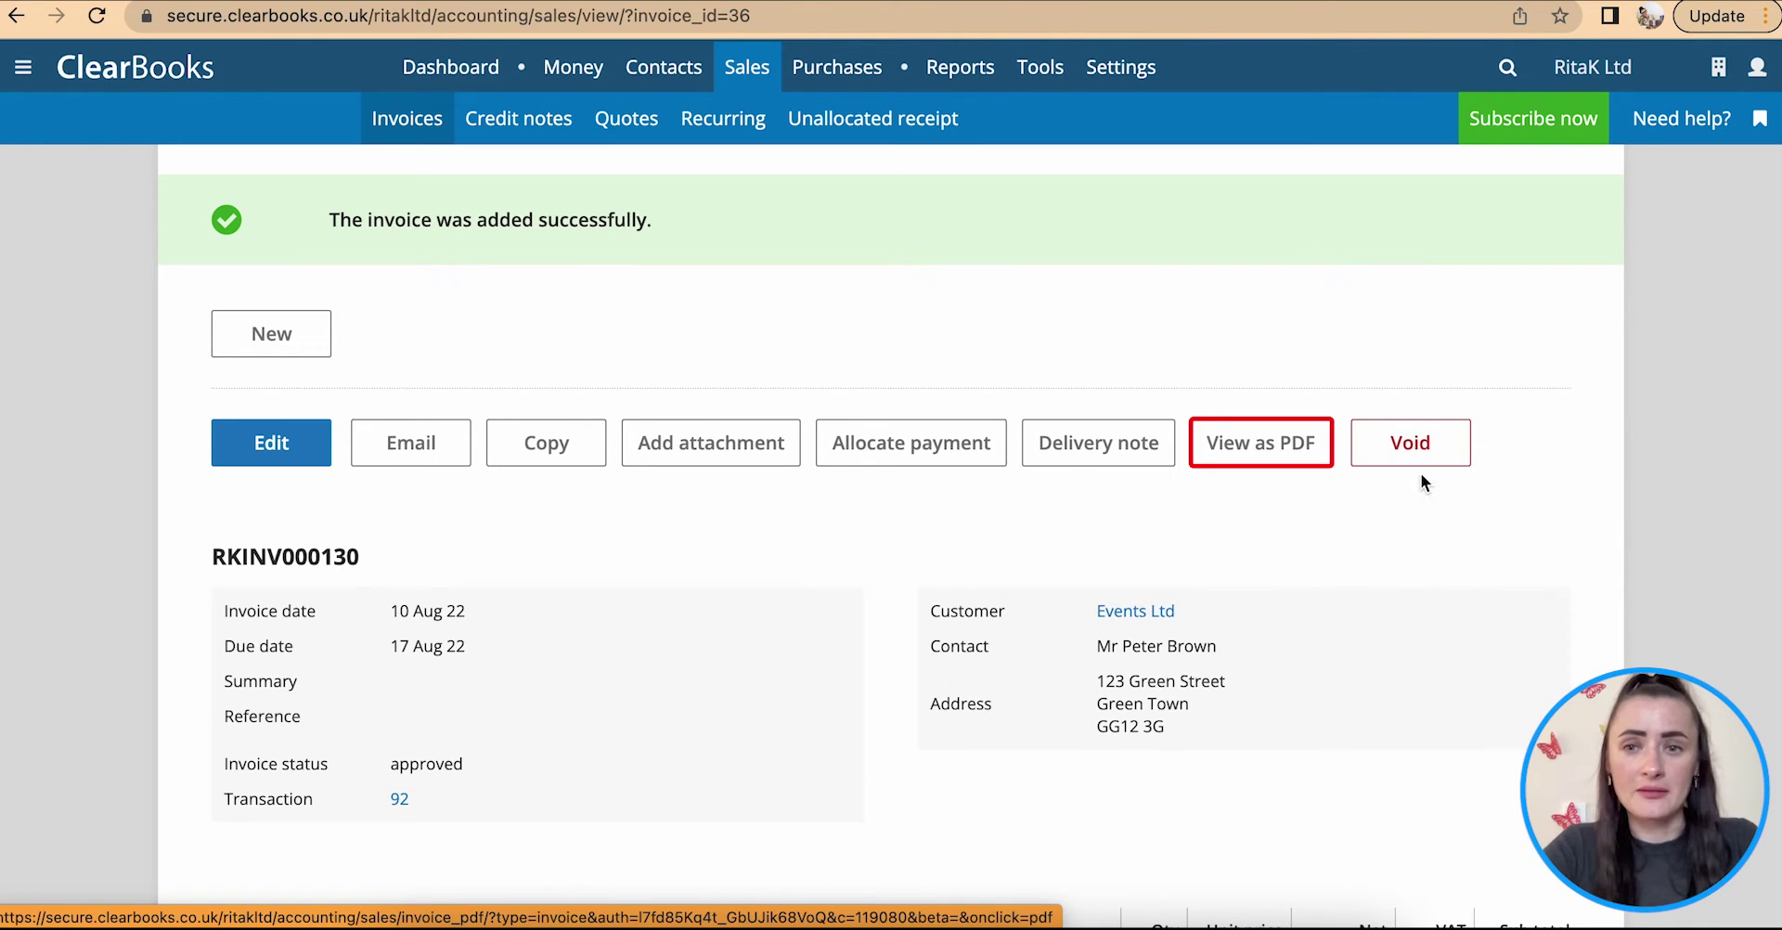
scroll(1470, 536, "down", 12)
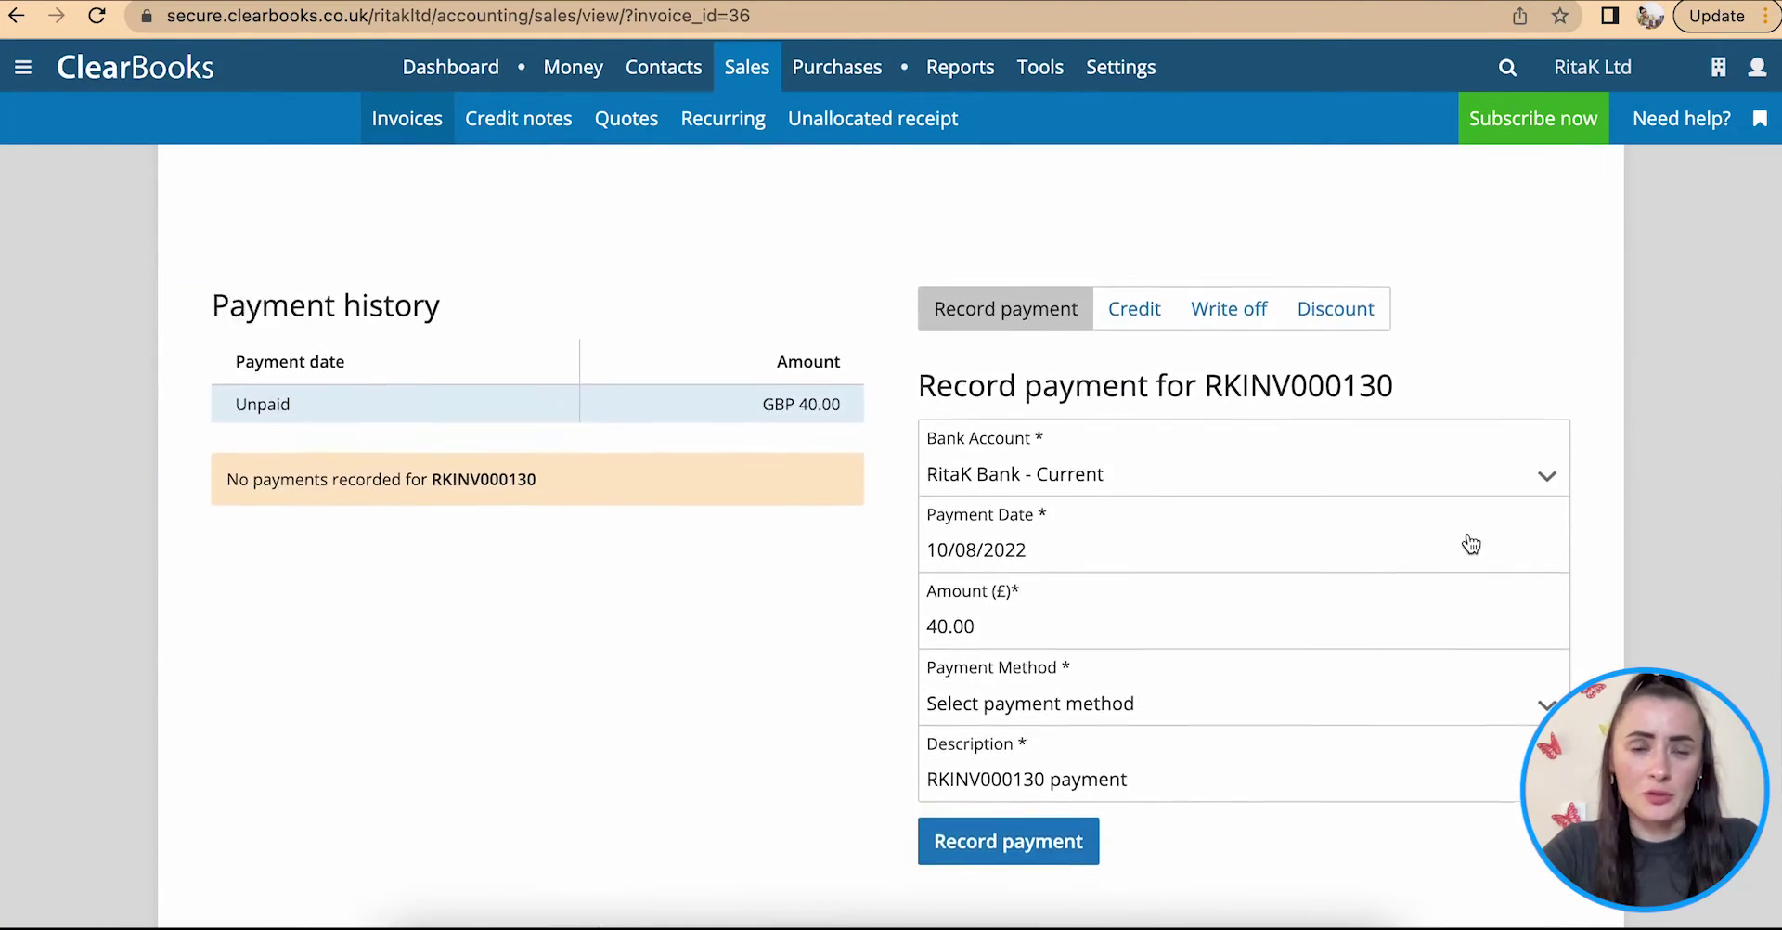
scroll(1468, 533, "up", 15)
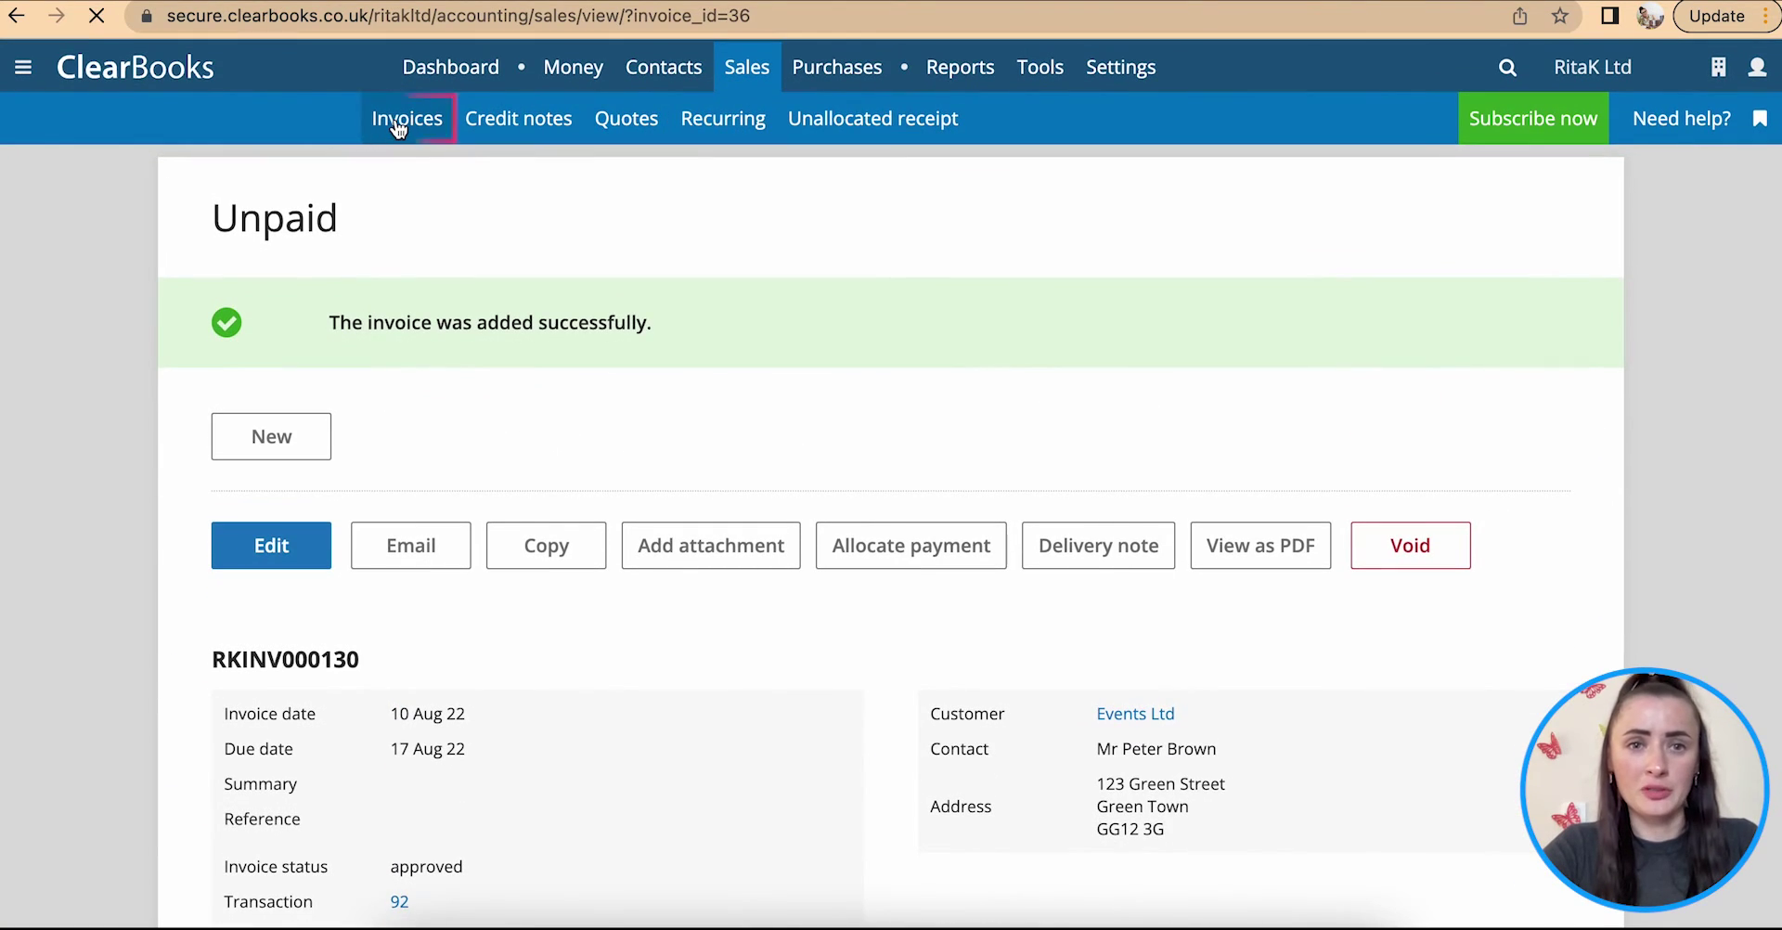
left_click(400, 119)
scroll(878, 620, "down", 5)
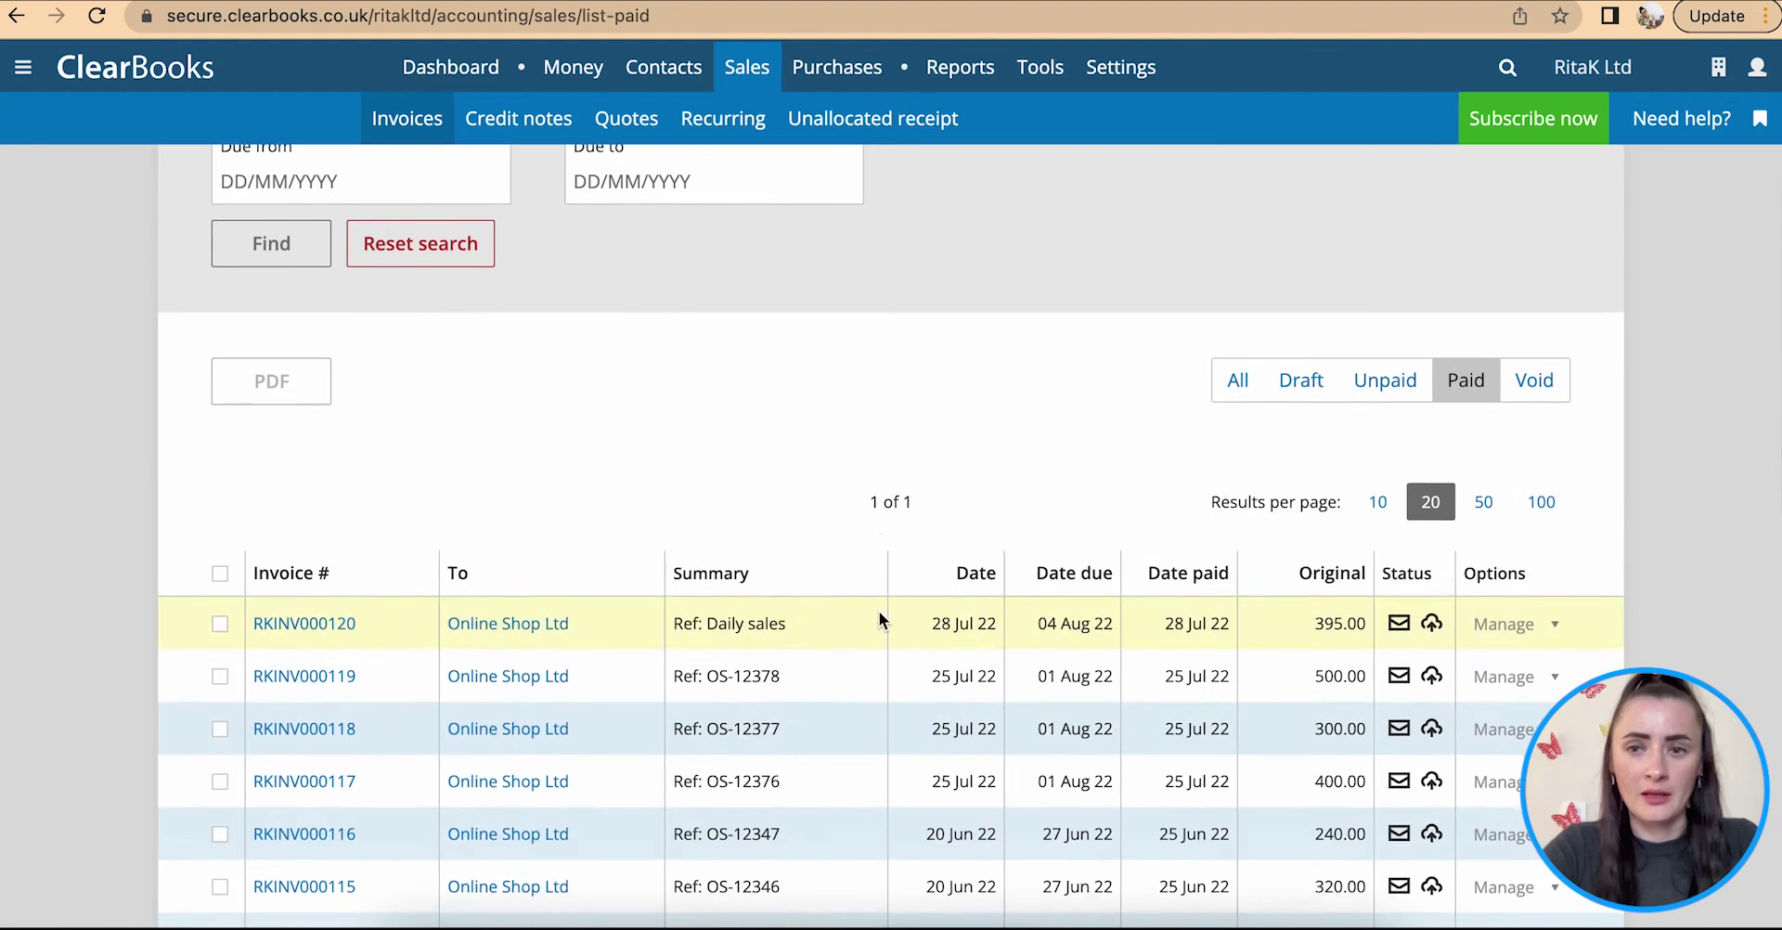
left_click(1386, 381)
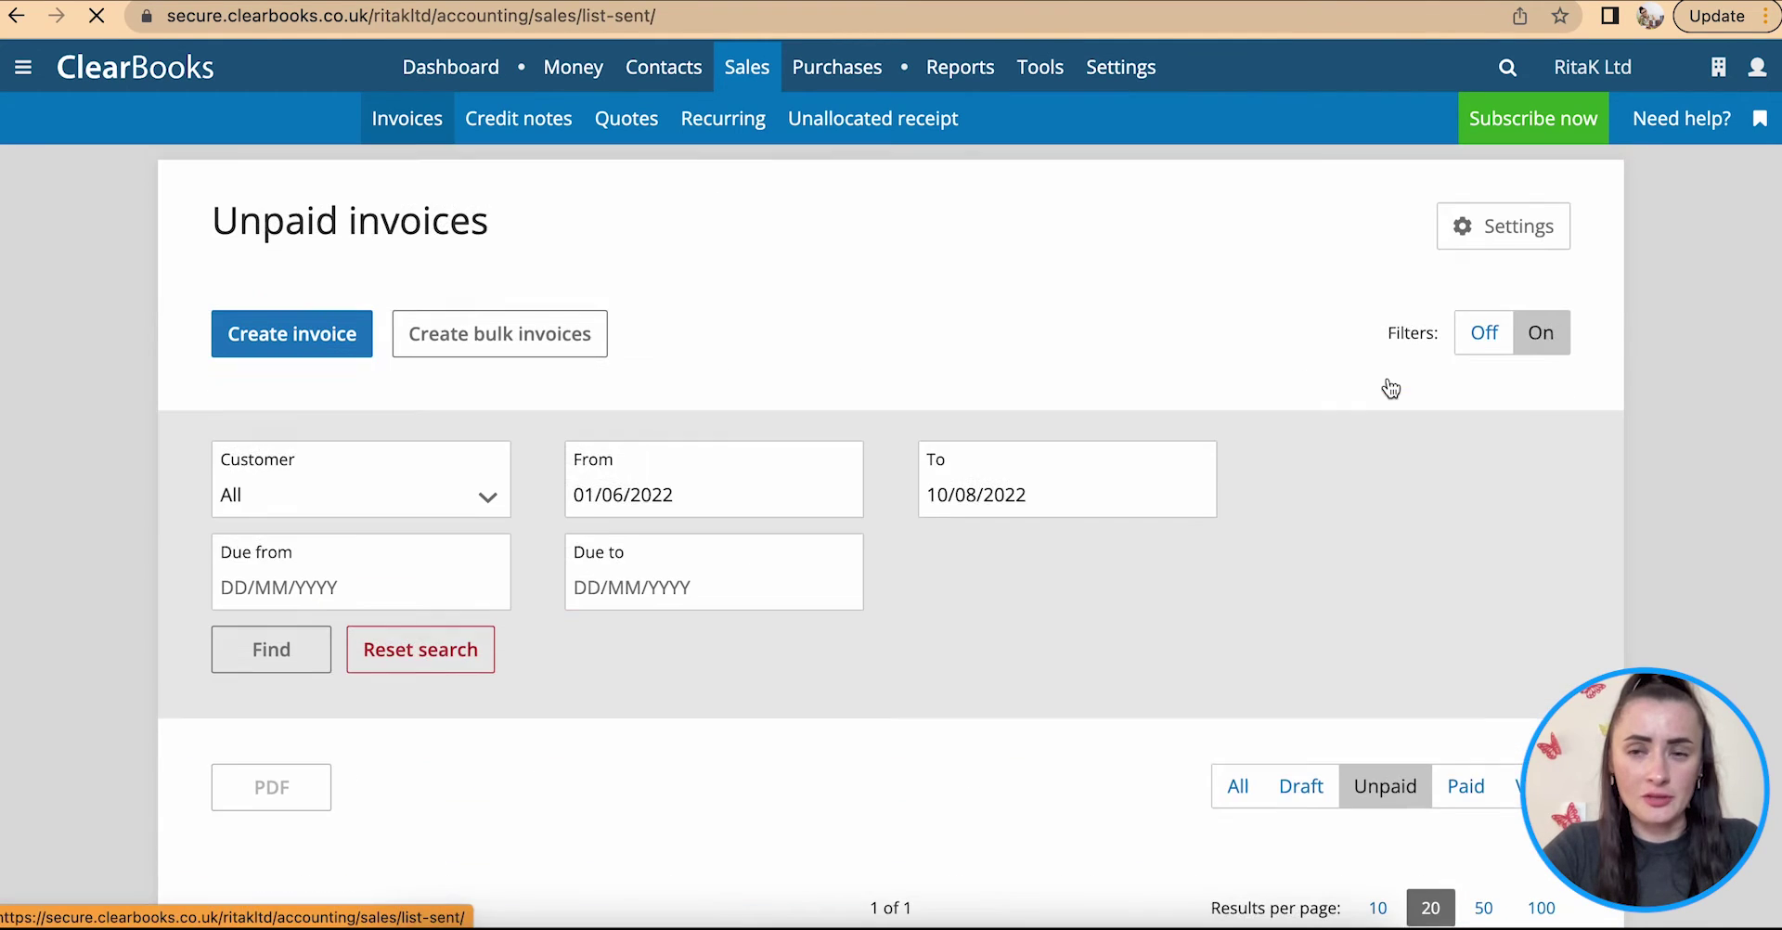
- Find the new Events Ltd invoice for 40.00 in the unpaid list and show its management options
scroll(1098, 520, "down", 9)
scroll(1093, 577, "up", 3)
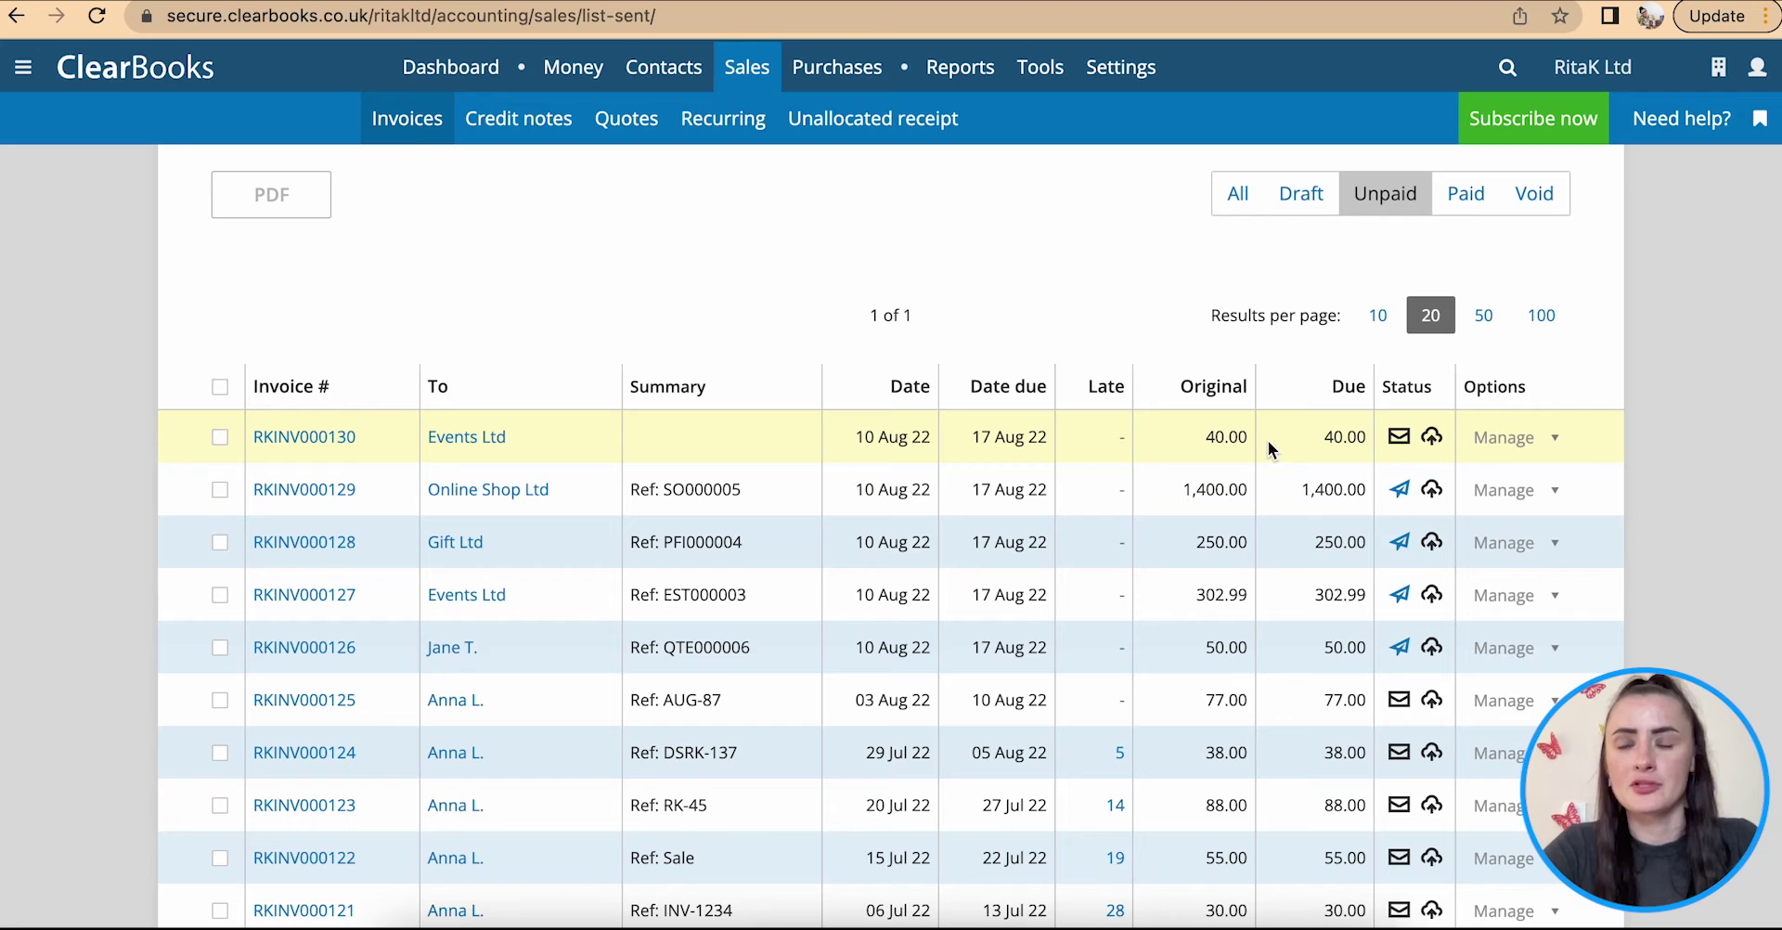
left_click(1517, 438)
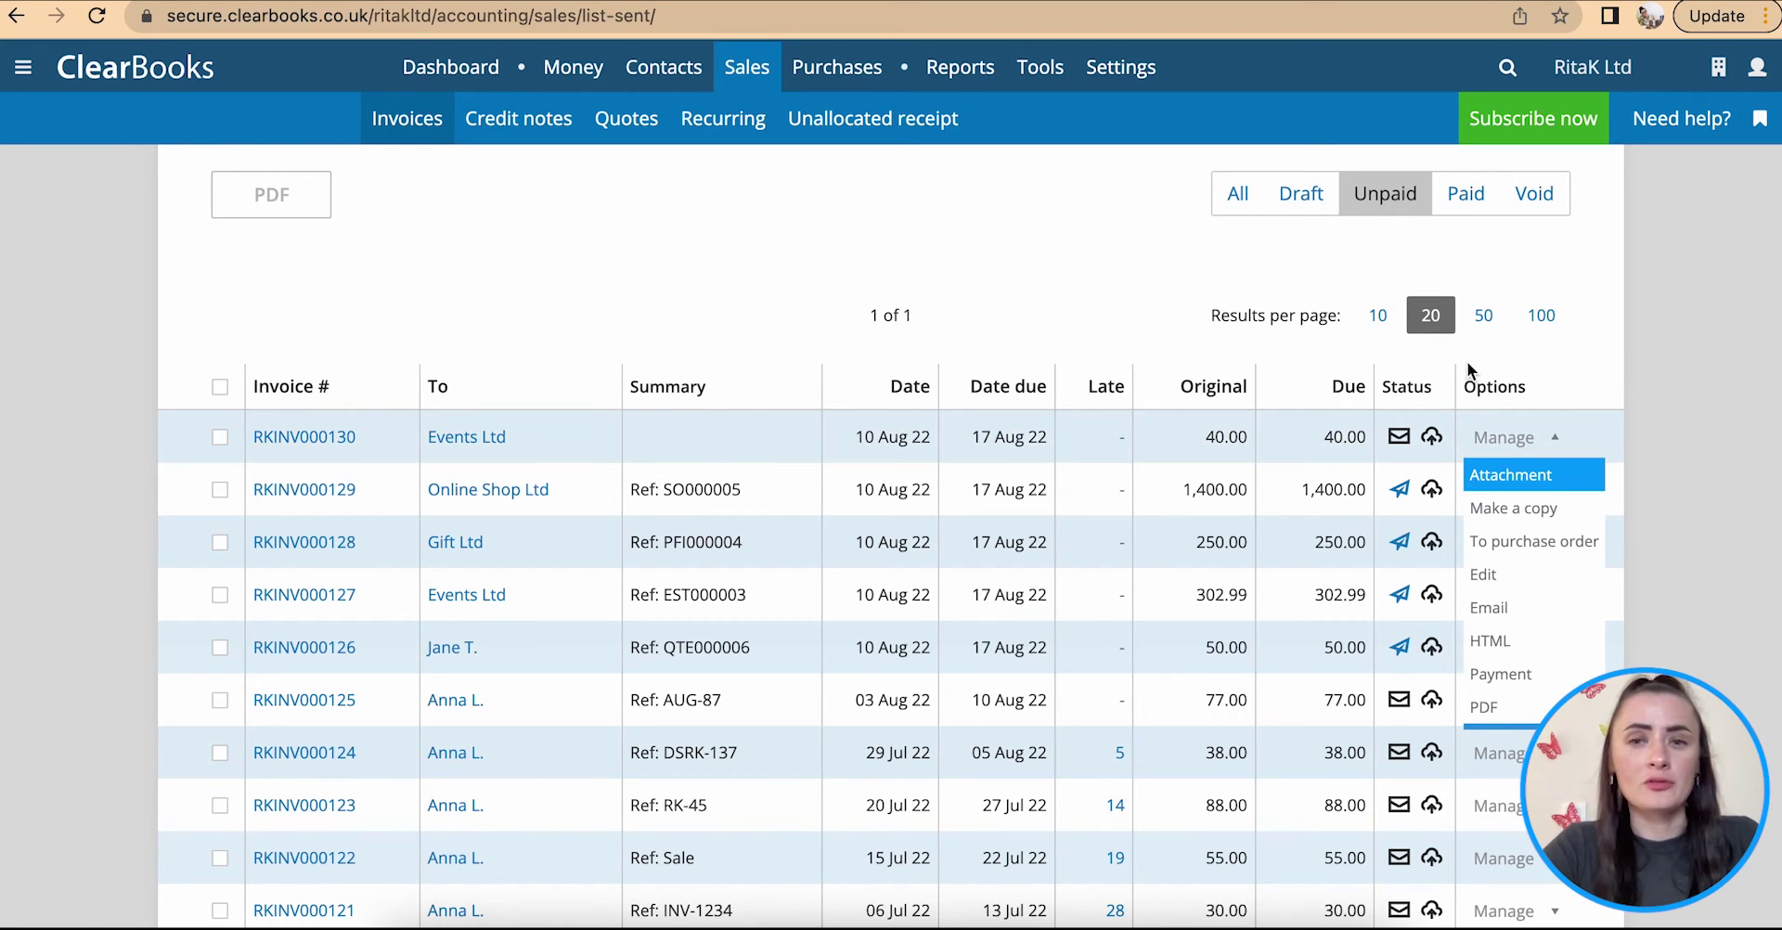
- Open the email form for the new Events Ltd invoice and record the invoice as hand delivered
left_click(1398, 453)
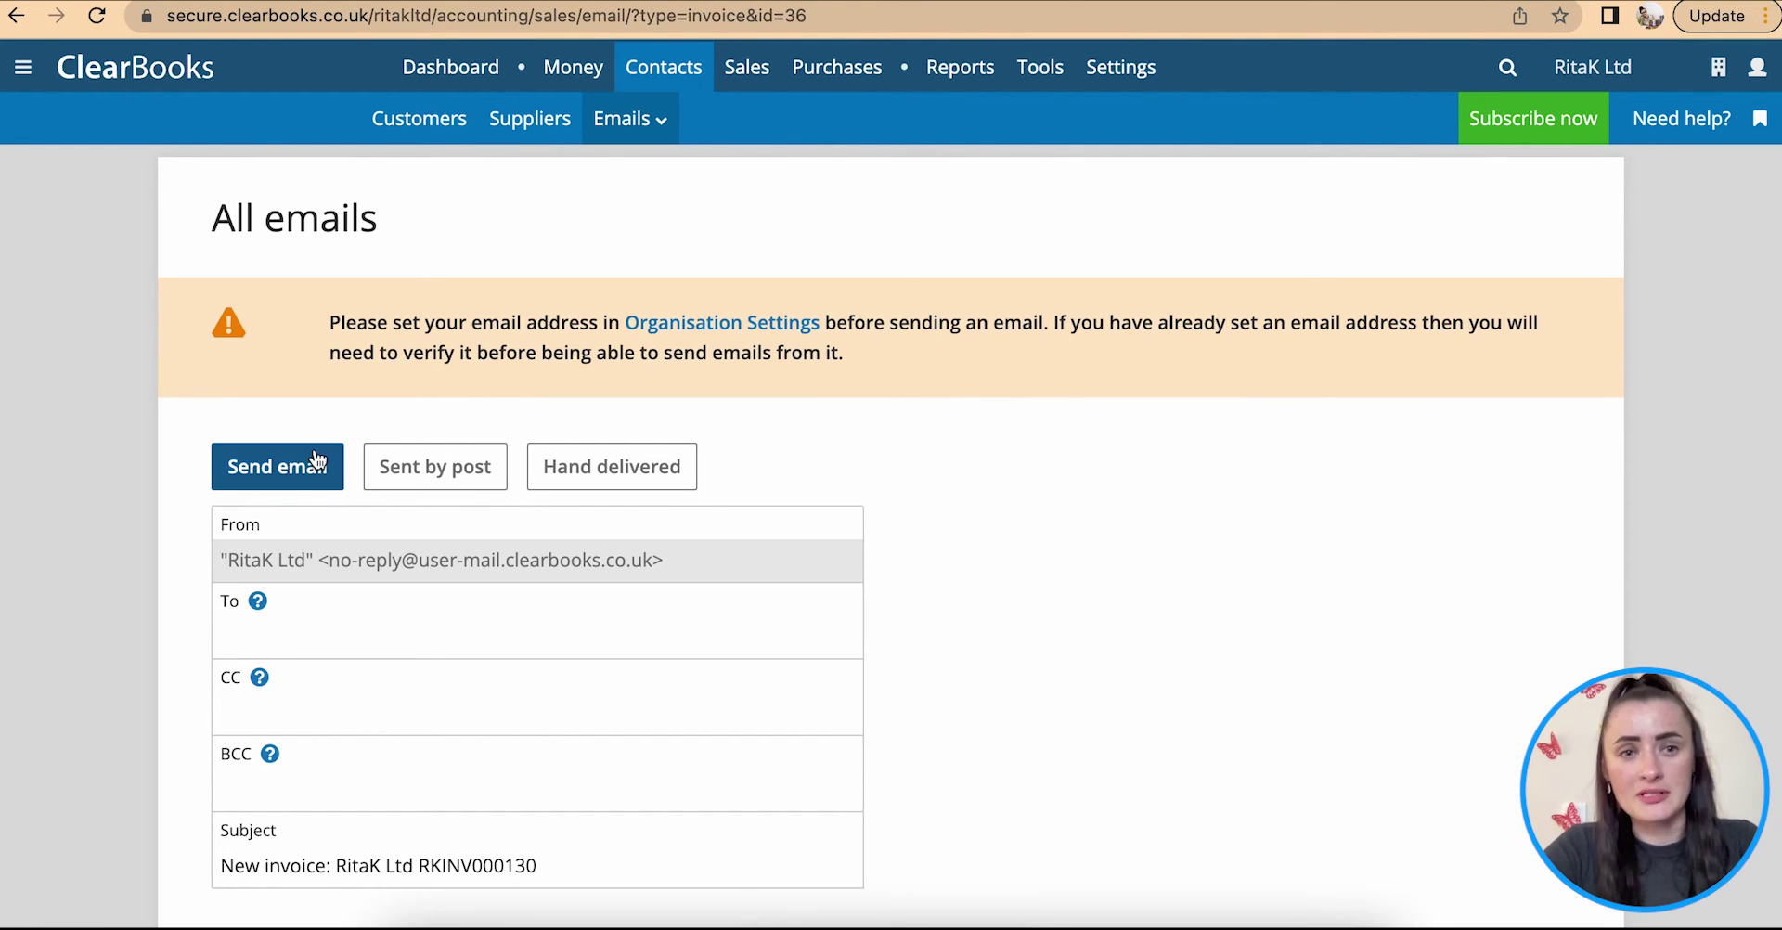
left_click(283, 629)
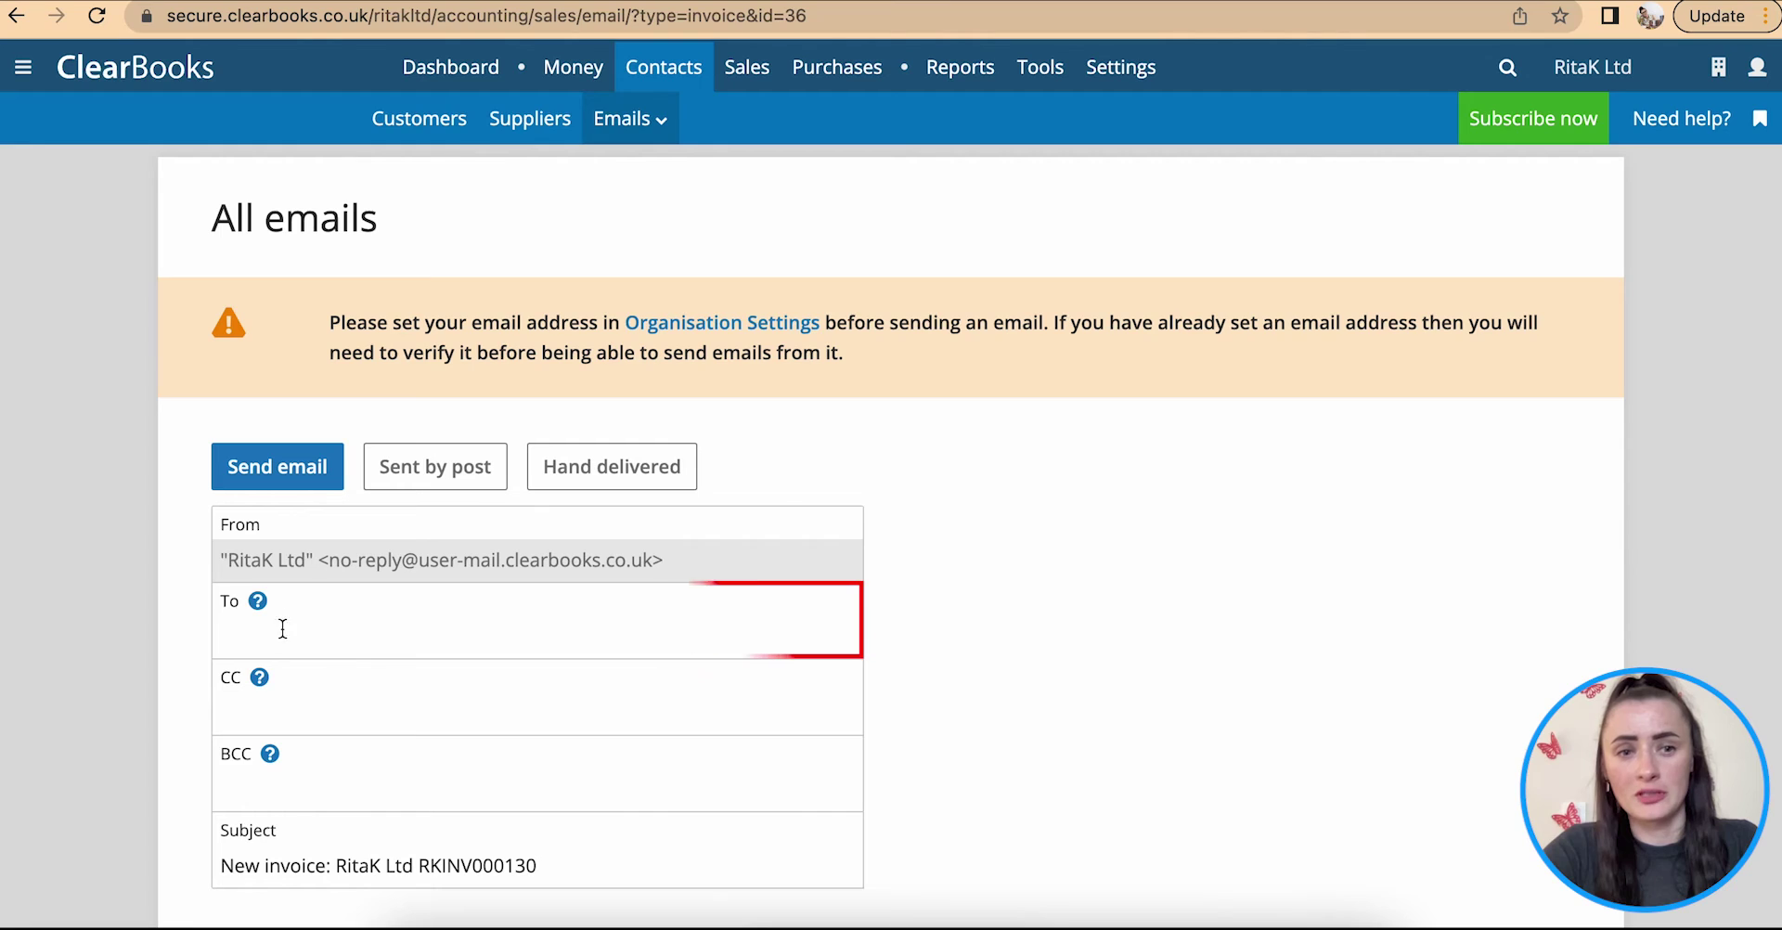
left_click(610, 480)
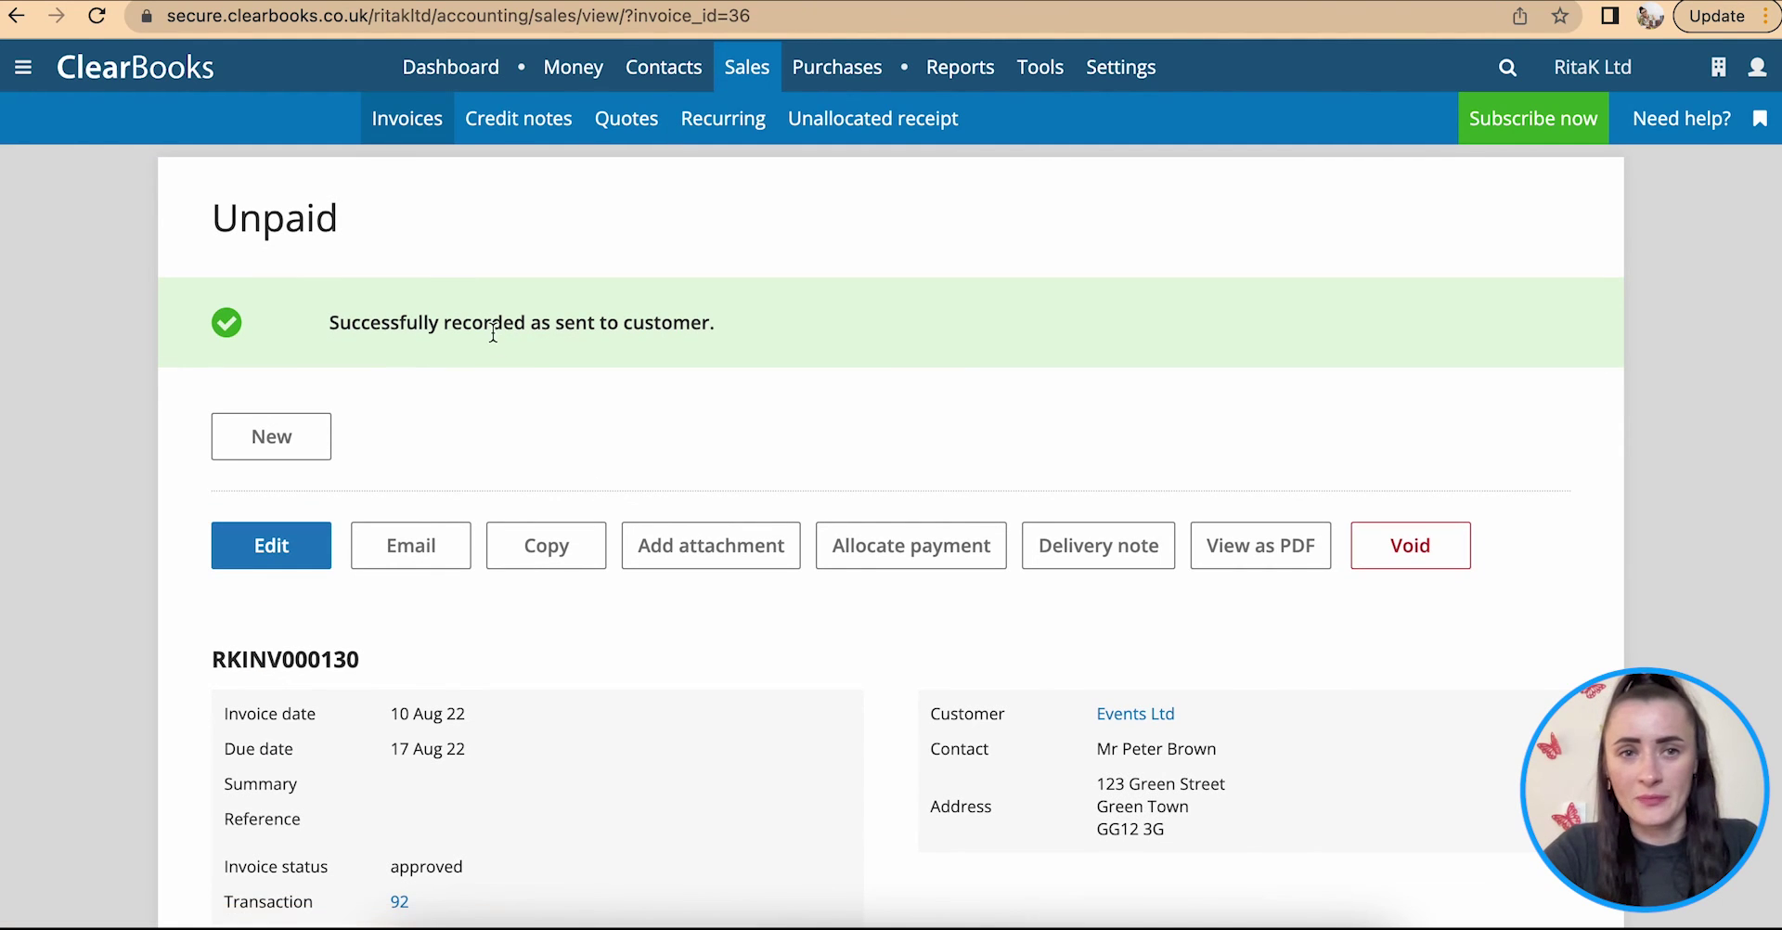
- Return to the unpaid sales invoices and check the sent status of the new Events Ltd invoice
left_click(430, 145)
scroll(866, 488, "down", 5)
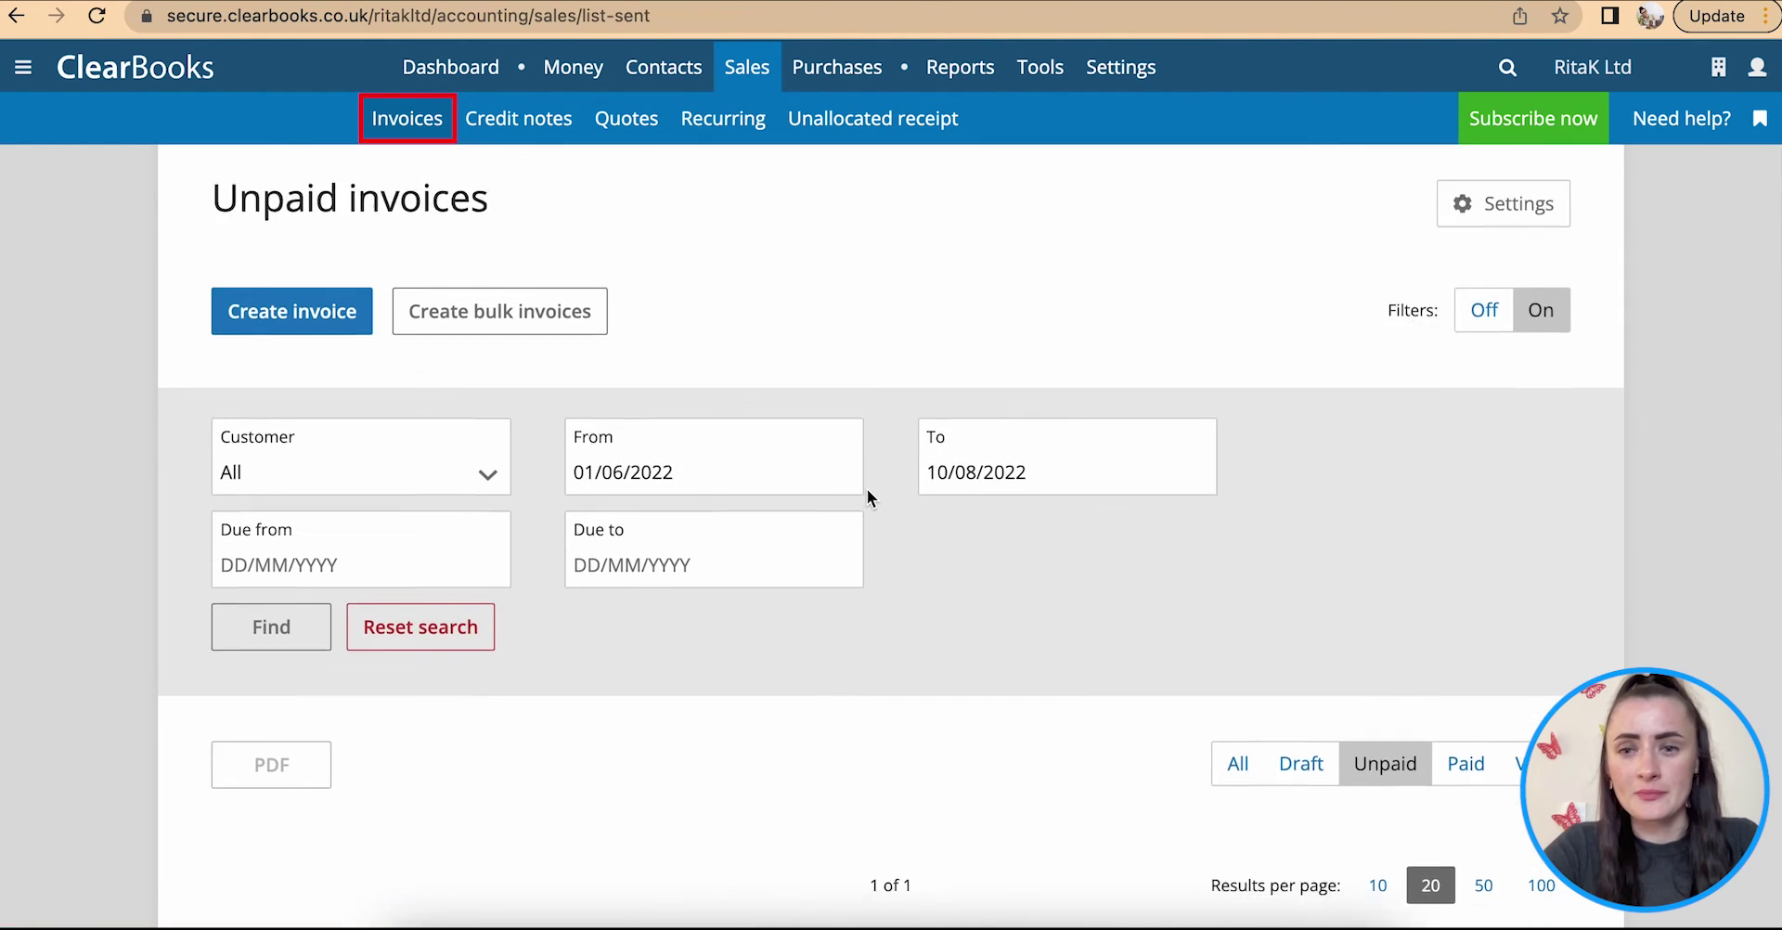
scroll(866, 497, "down", 1)
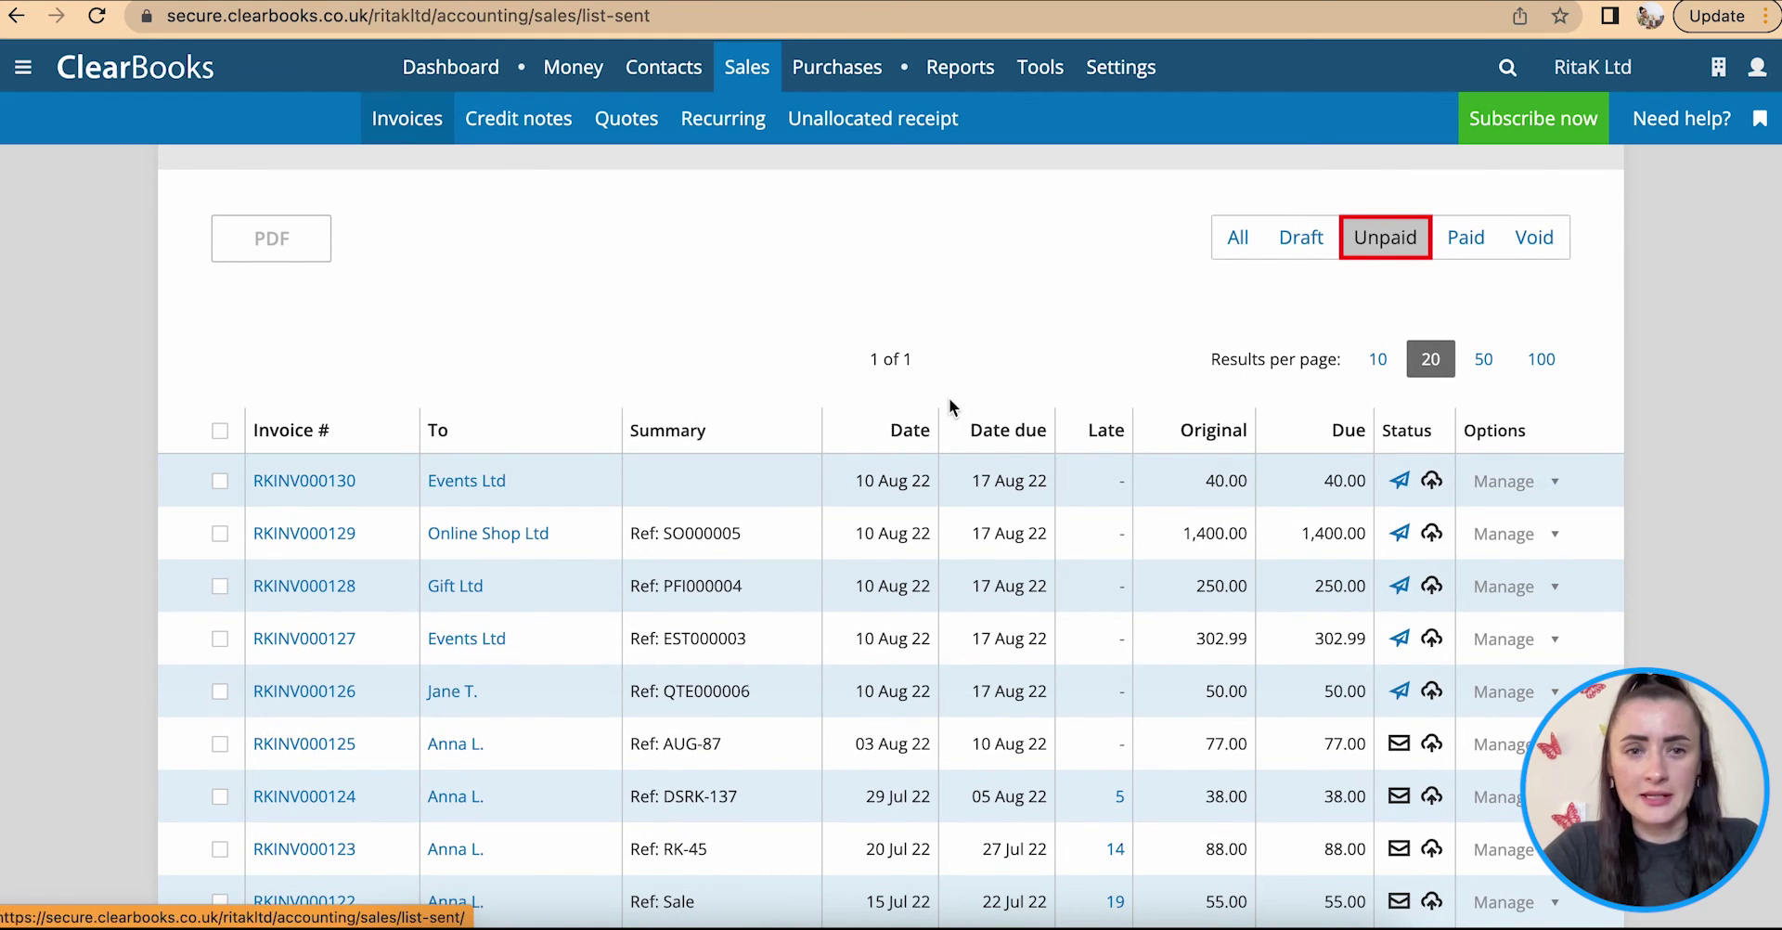